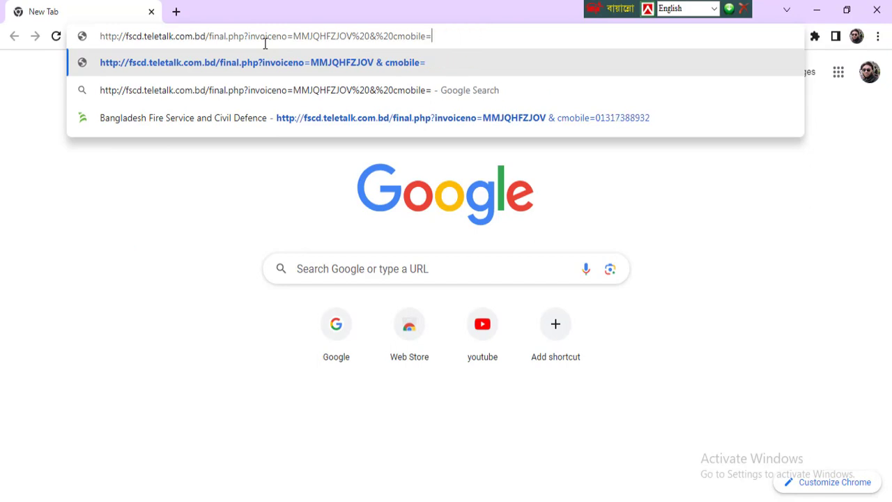
key(BackSpace)
key(BackSpace)
key(BackSpace)
key(BackSpace)
key(BackSpace)
key(BackSpace)
key(BackSpace)
key(BackSpace)
key(BackSpace)
key(BackSpace)
key(BackSpace)
key(BackSpace)
key(BackSpace)
key(BackSpace)
key(BackSpace)
key(BackSpace)
key(BackSpace)
key(BackSpace)
key(BackSpace)
key(BackSpace)
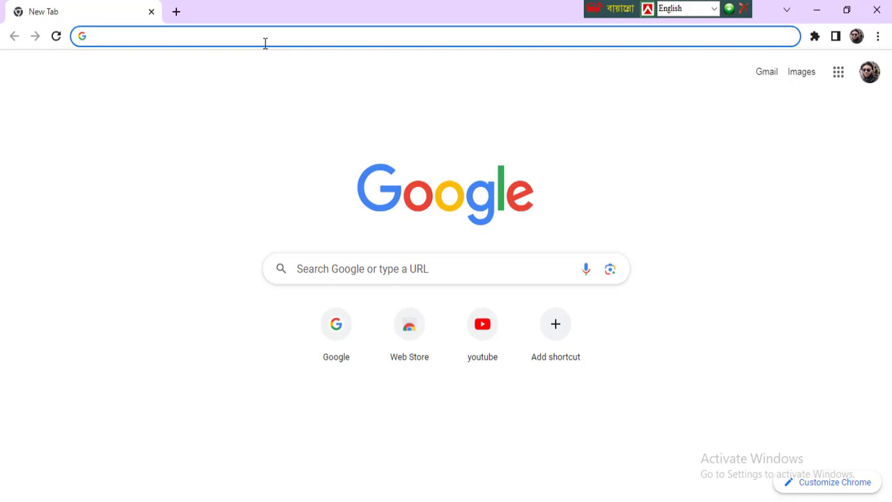
Load fscd.teletalk.com.bd and open the blank application form for the Firefighter post
key(ctrl+v)
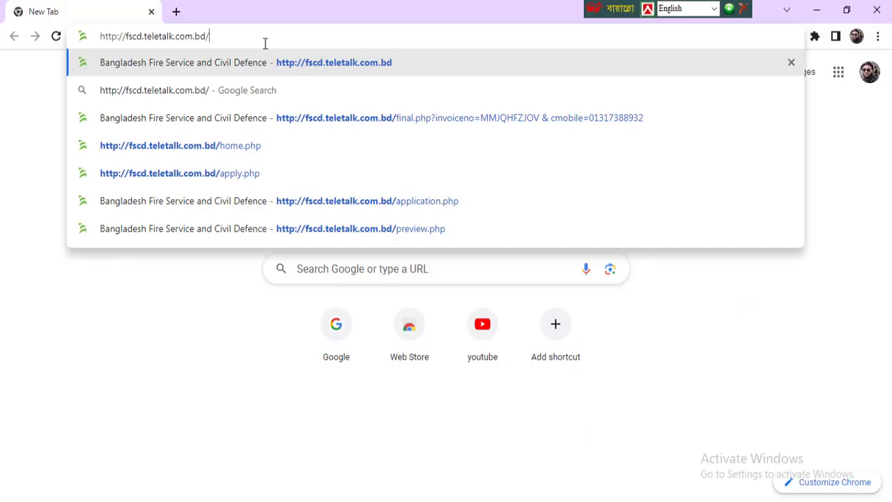
key(Return)
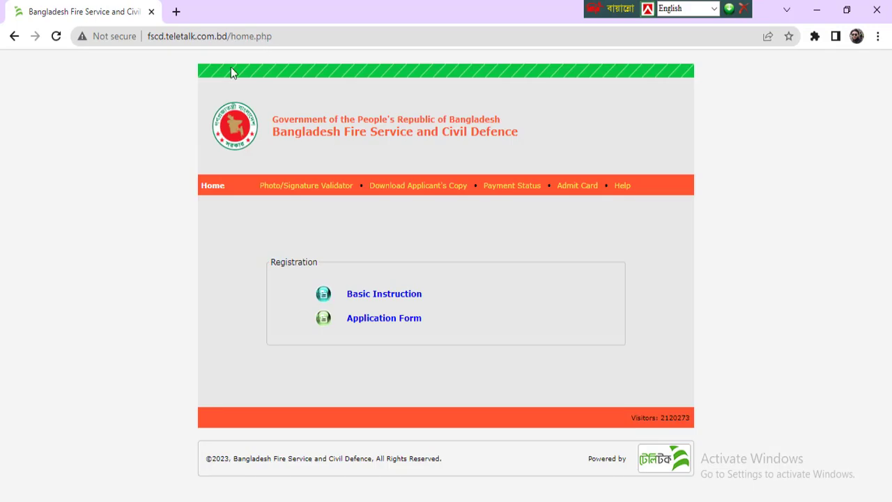
click(384, 319)
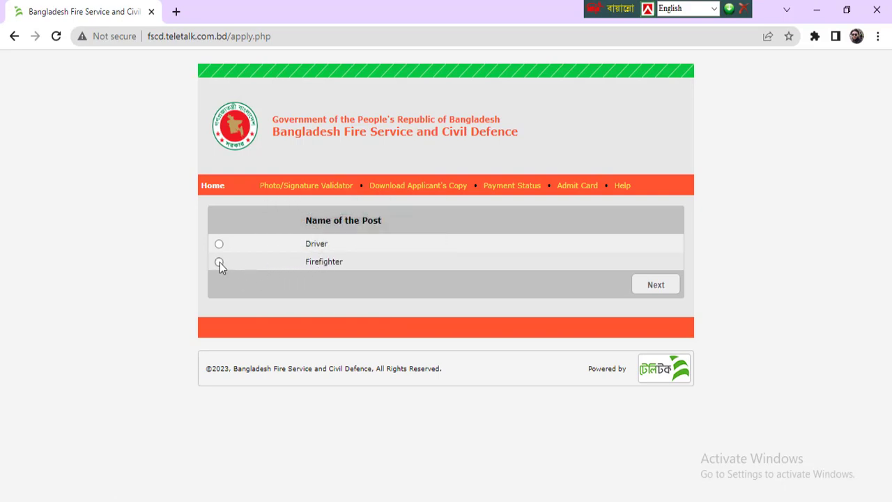
click(653, 284)
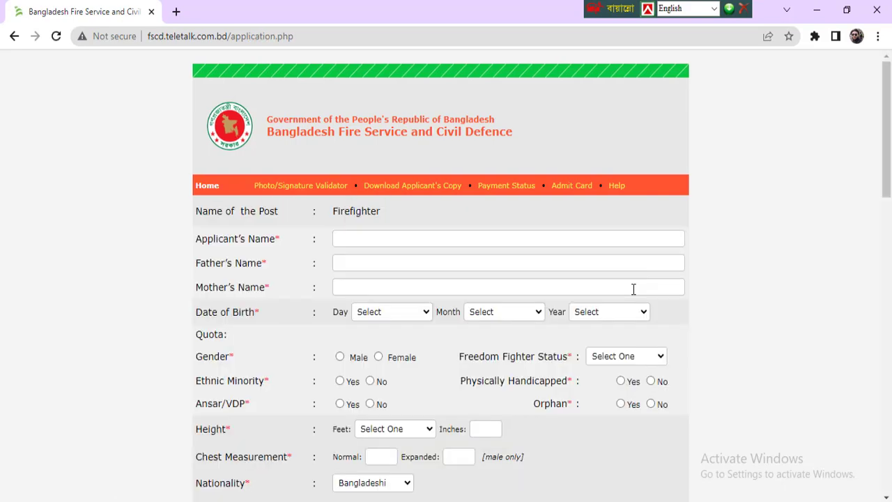
Fill in the applicant's name from Chrome's saved suggestions
click(398, 242)
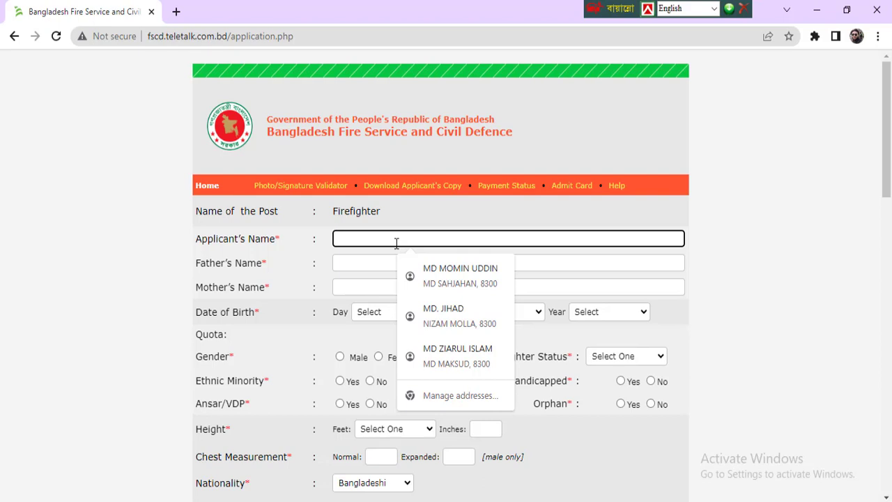
text(md)
key(BackSpace)
key(BackSpace)
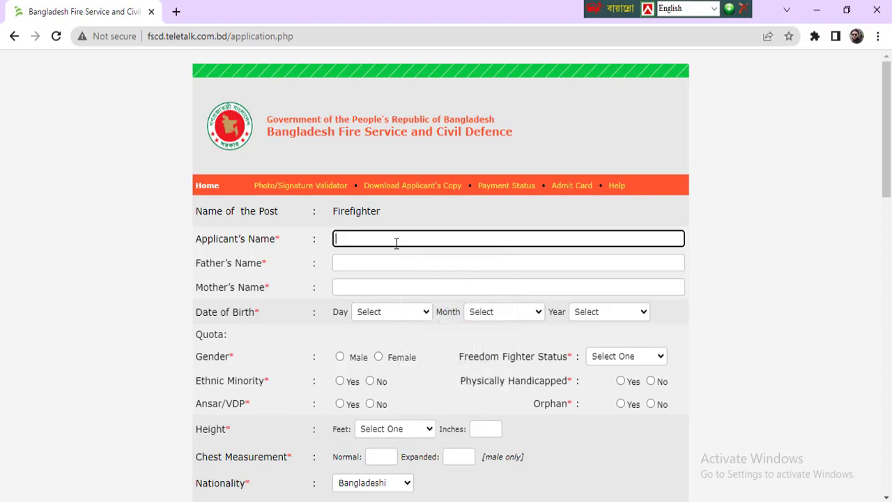
text(MD S)
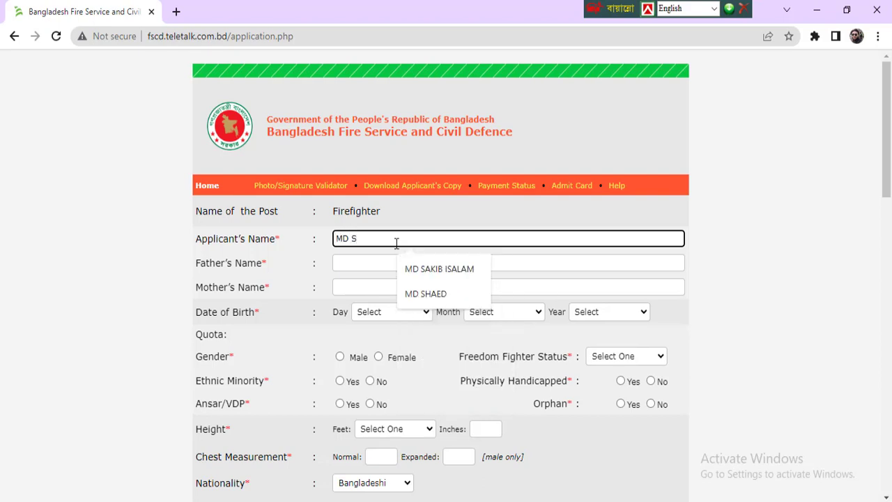
key(Down)
key(Down)
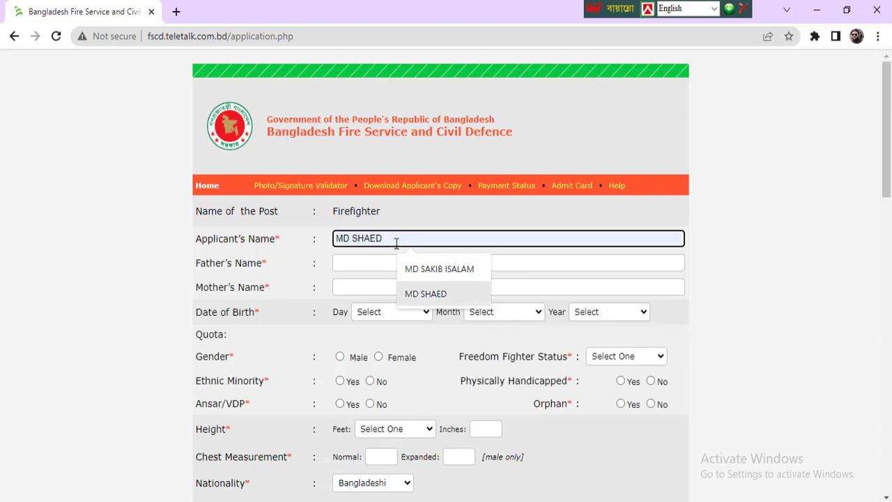
key(Return)
key(Tab)
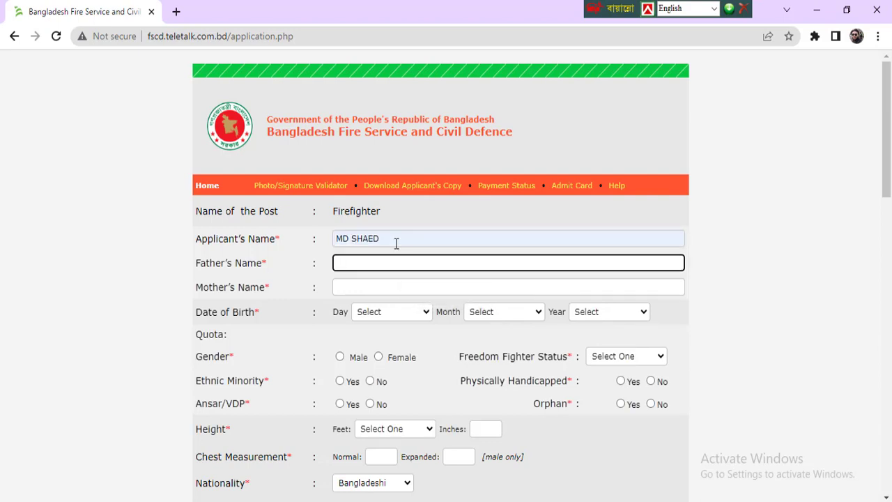
Enter the father's and mother's names using the autofill suggestions
text(MD)
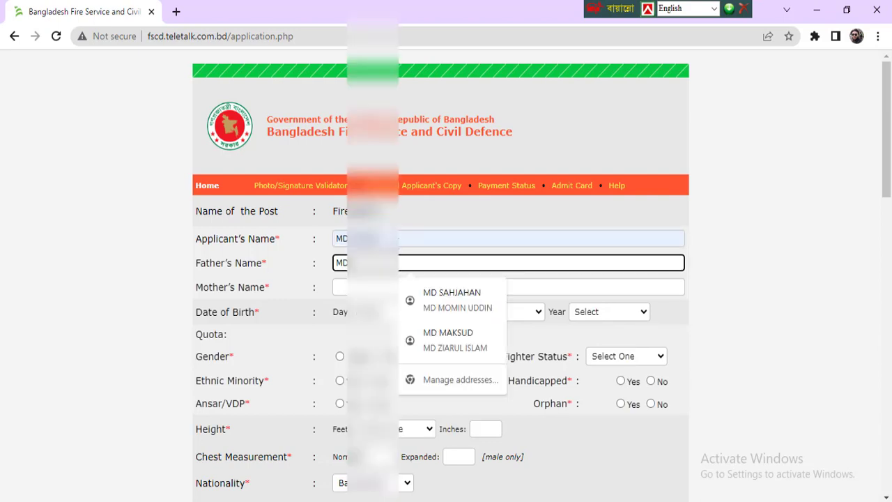
key(BackSpace)
key(BackSpace)
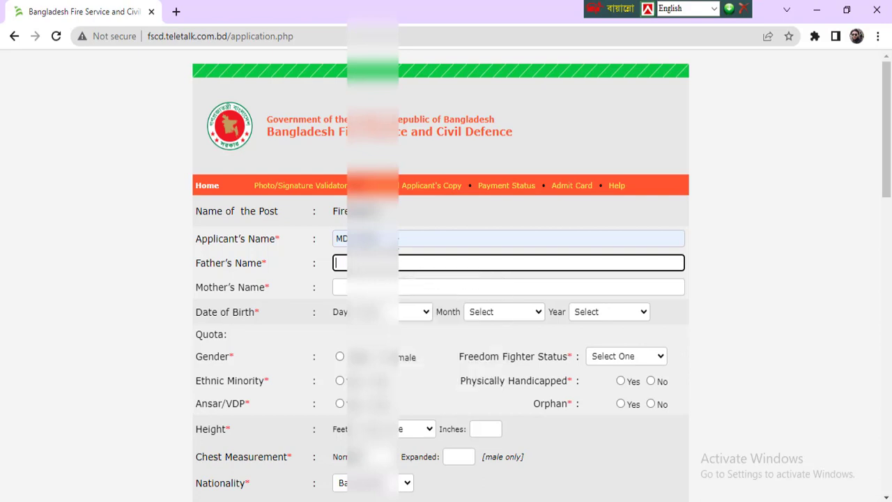
text(NU)
key(Down)
key(Return)
key(Tab)
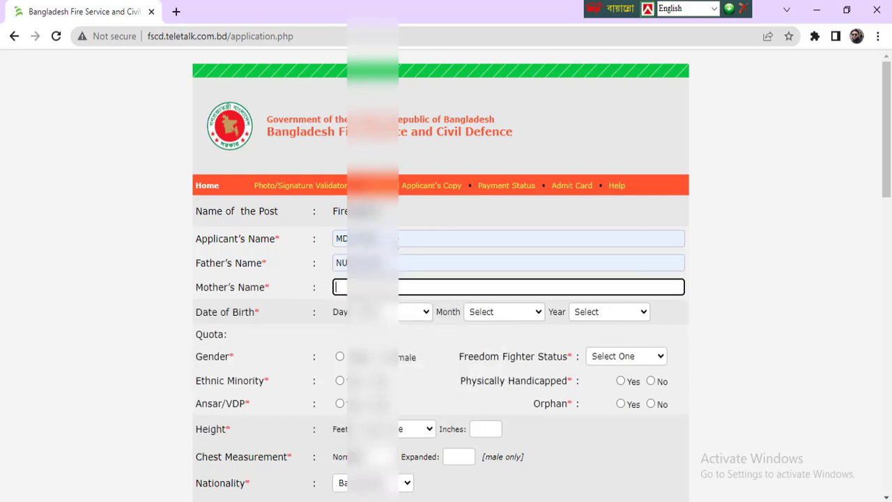
text(N)
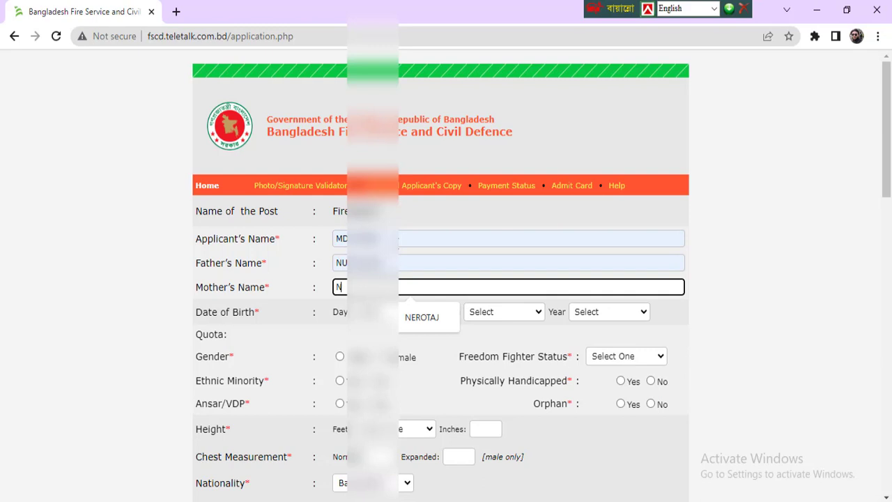
key(Down)
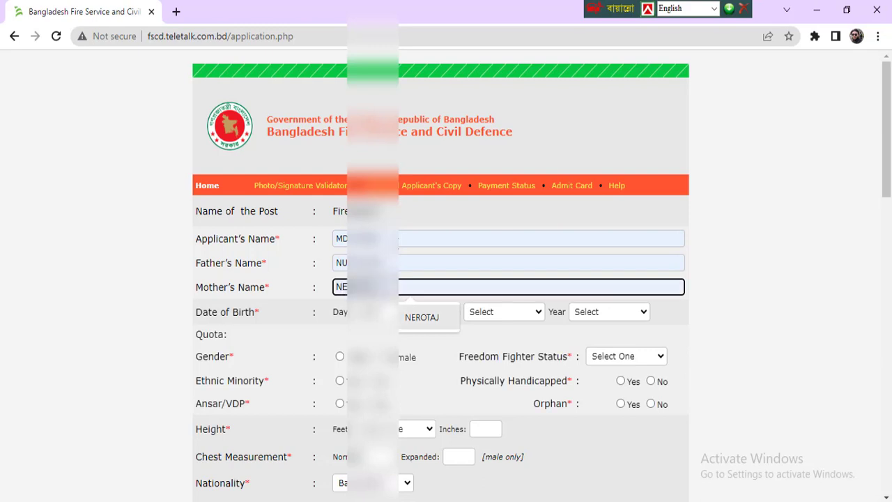
key(Escape)
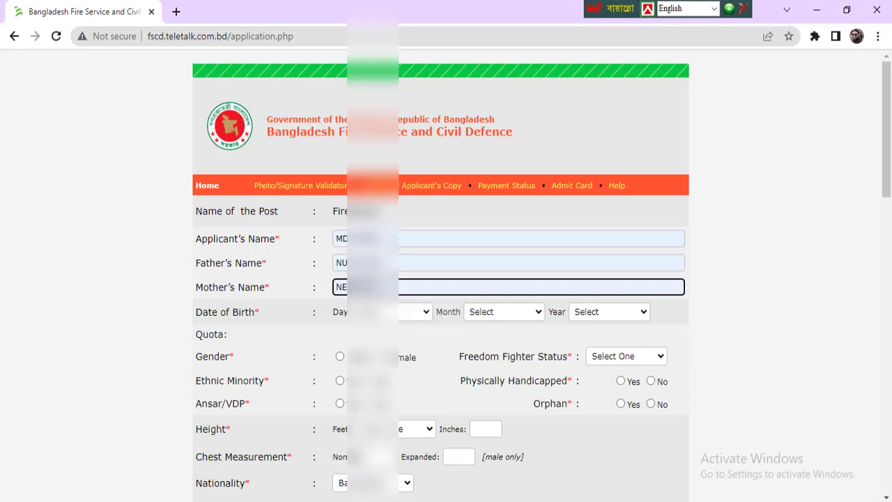
Set the date of birth to the chosen day, month 05 - May, year 2003
click(410, 313)
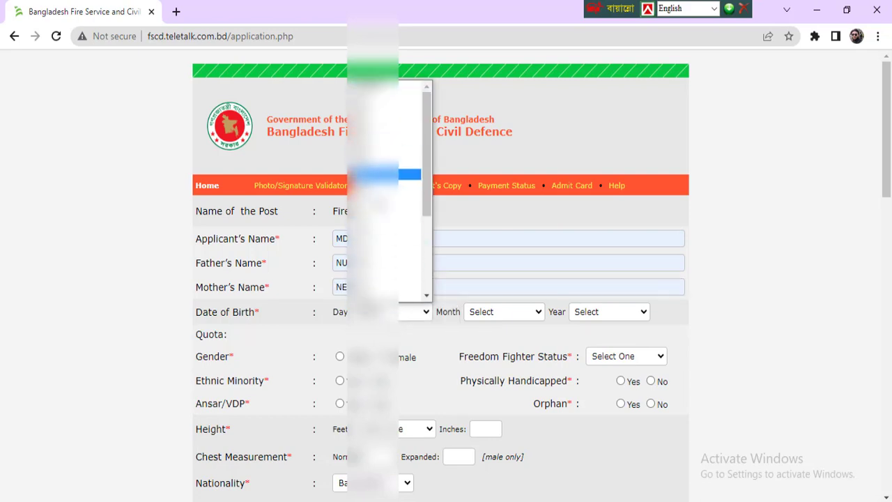
click(301, 143)
scroll(503, 251, down, 1)
scroll(456, 280, down, 3)
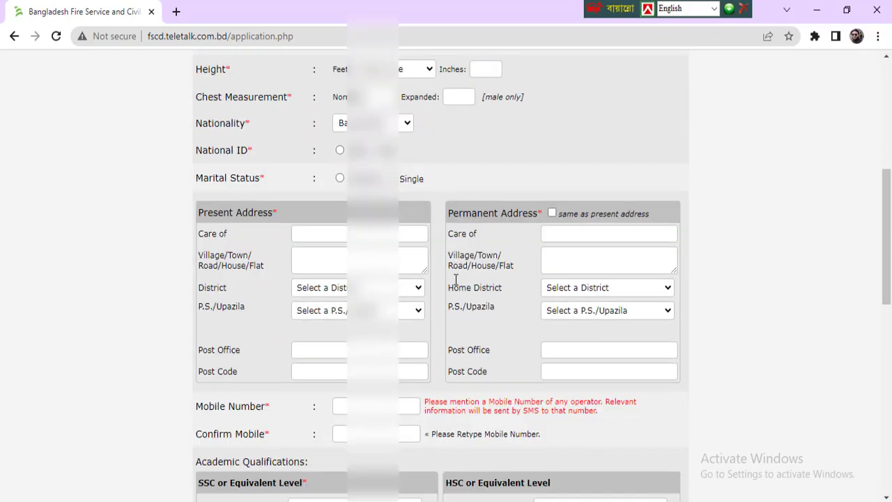
scroll(454, 279, up, 4)
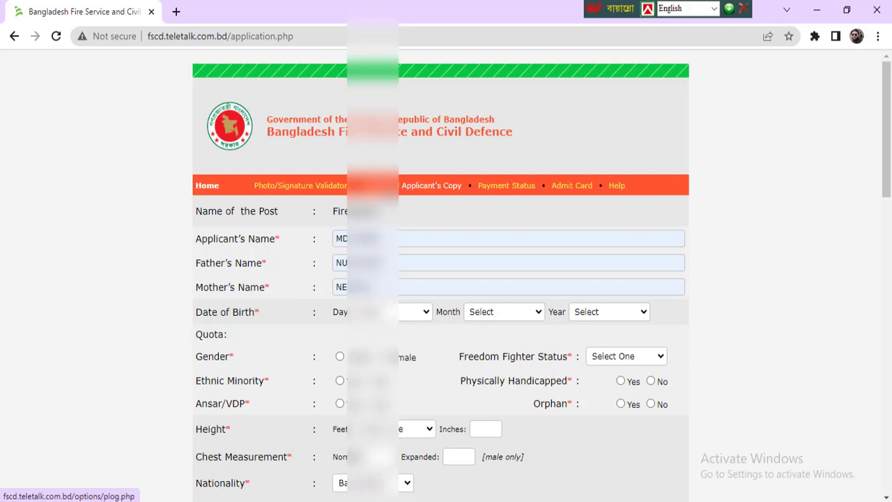
click(391, 311)
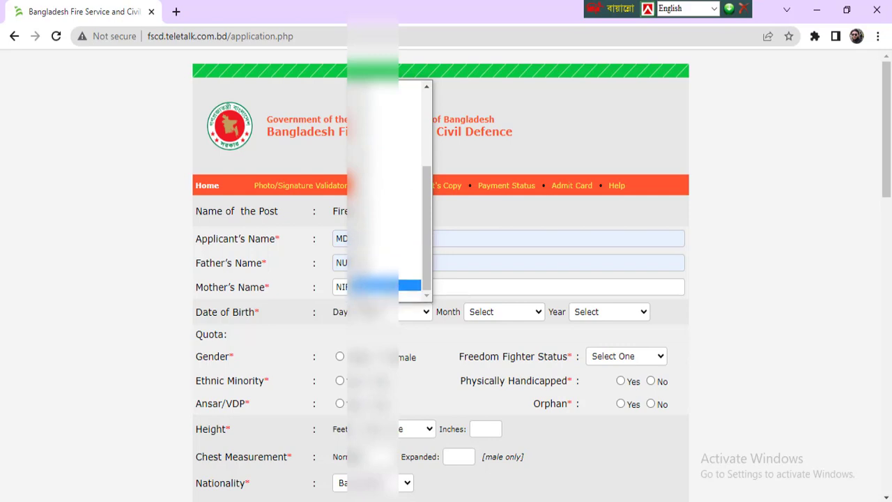
click(380, 285)
click(492, 313)
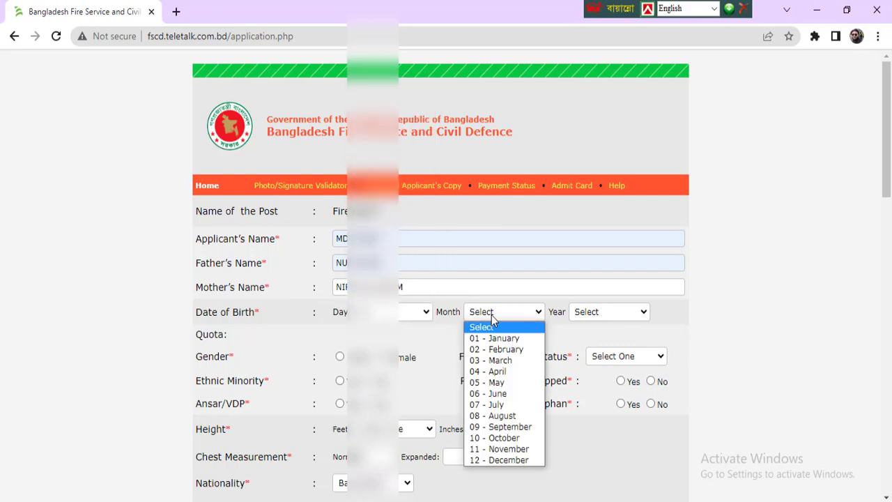
click(511, 383)
click(576, 313)
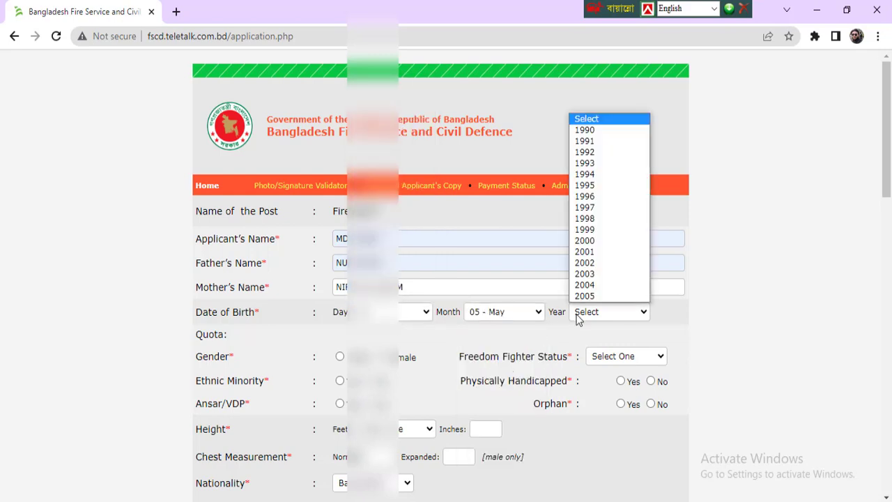
click(616, 275)
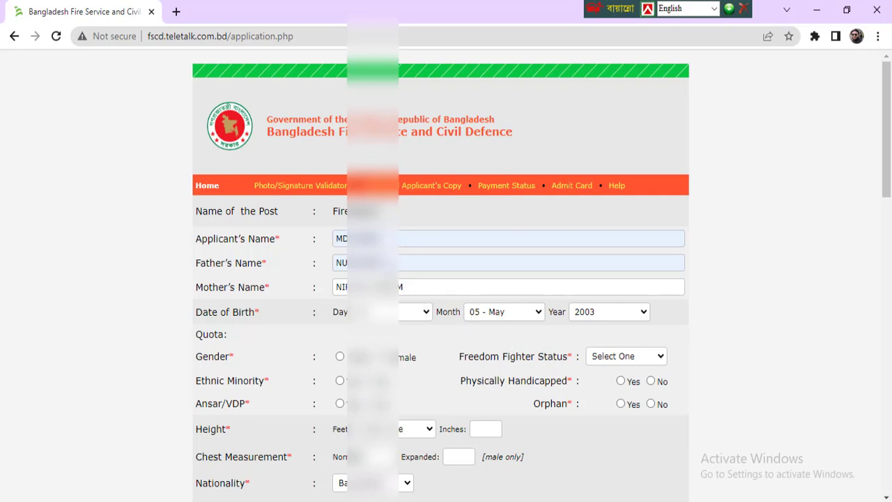
scroll(405, 230, down, 3)
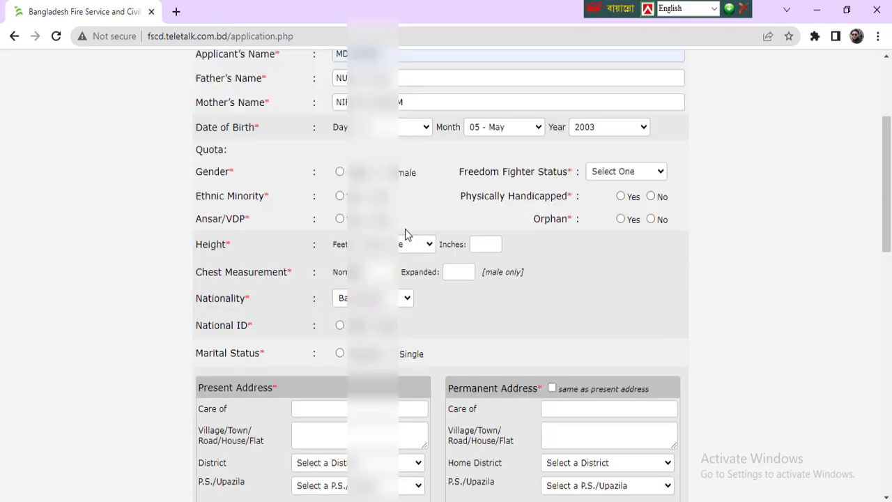
Mark gender Male, Non Freedom Fighter, and No for ethnic minority, handicapped and orphan
click(340, 172)
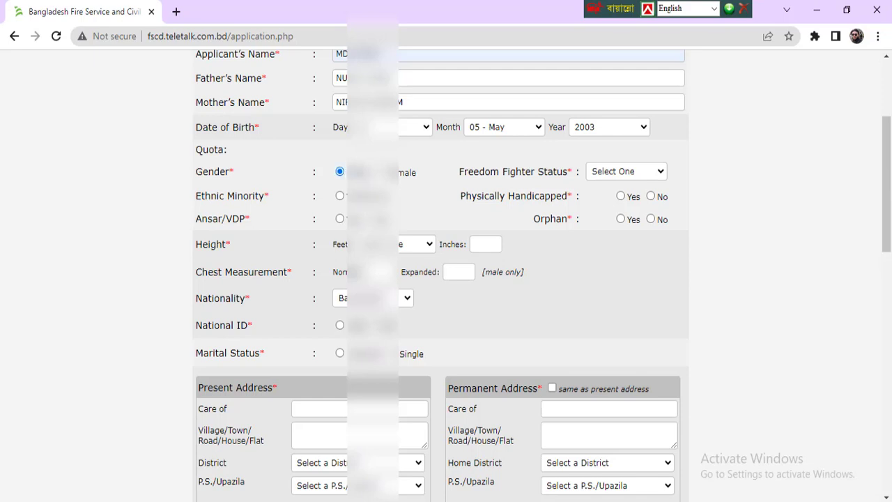
click(623, 174)
click(610, 221)
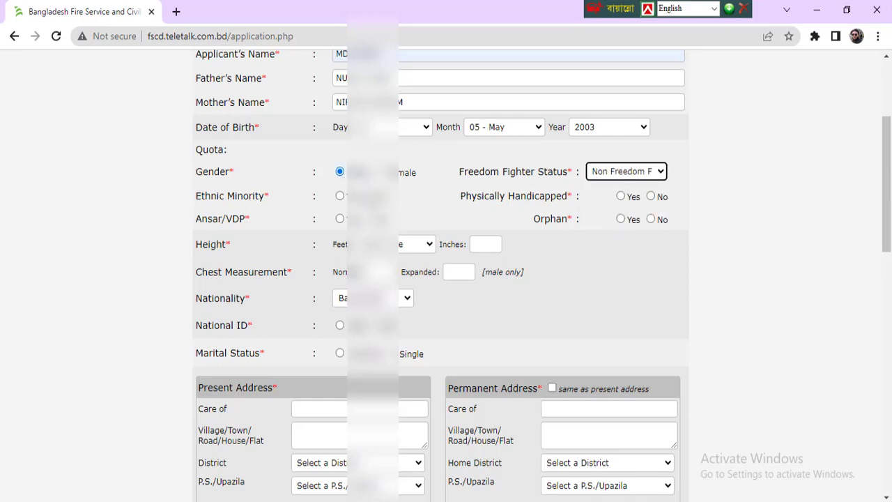
click(374, 196)
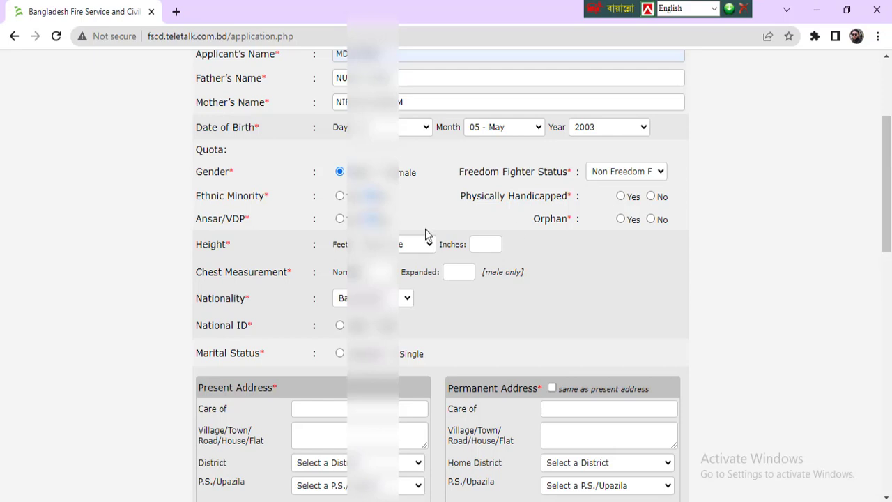
click(651, 197)
click(651, 220)
click(390, 245)
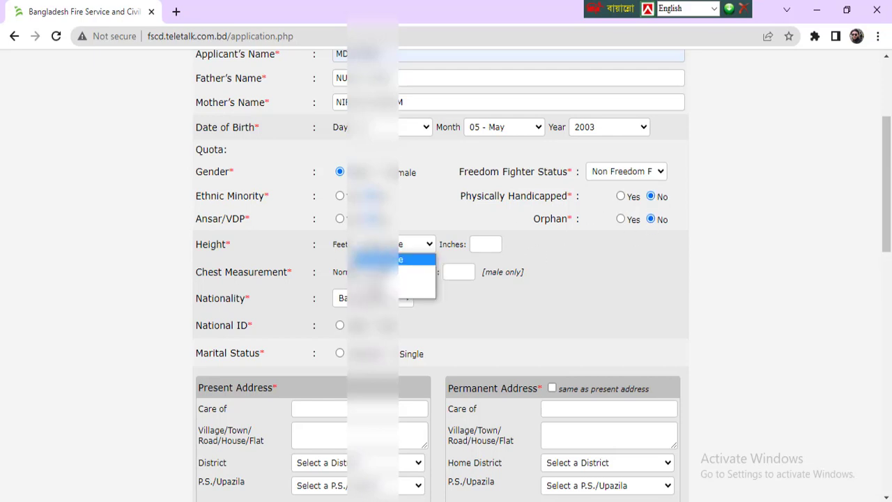
Set height feet and 8 inches, expanded chest 34, and National ID Yes
click(380, 259)
click(488, 243)
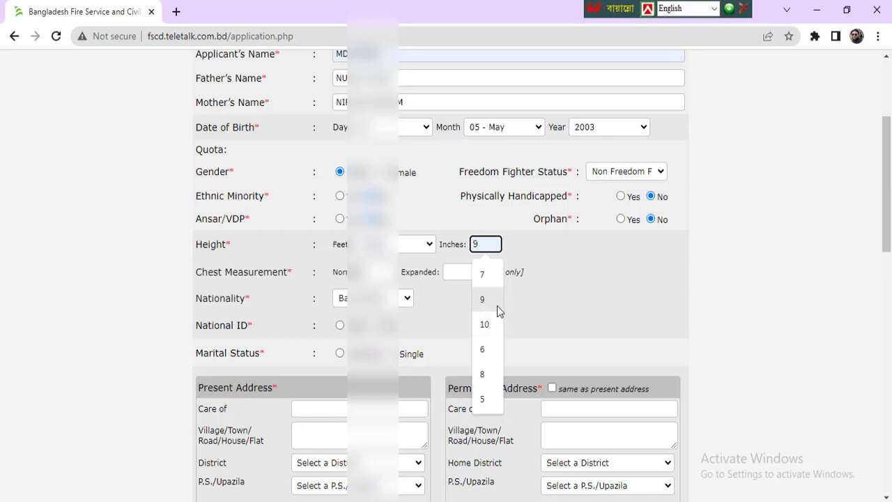
click(483, 374)
click(485, 276)
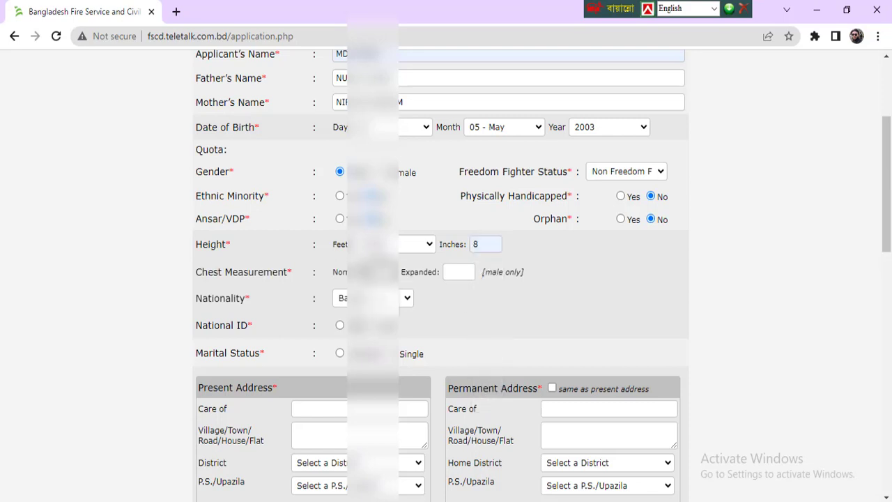
click(469, 275)
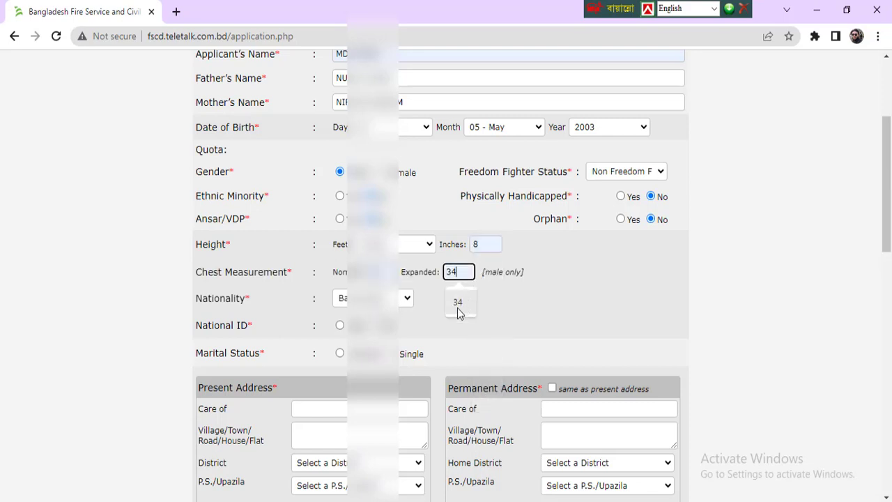
click(458, 309)
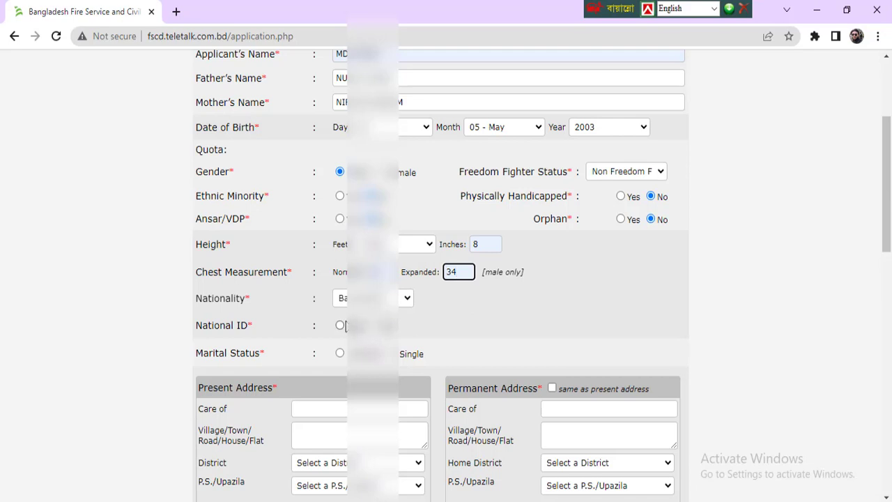
click(340, 325)
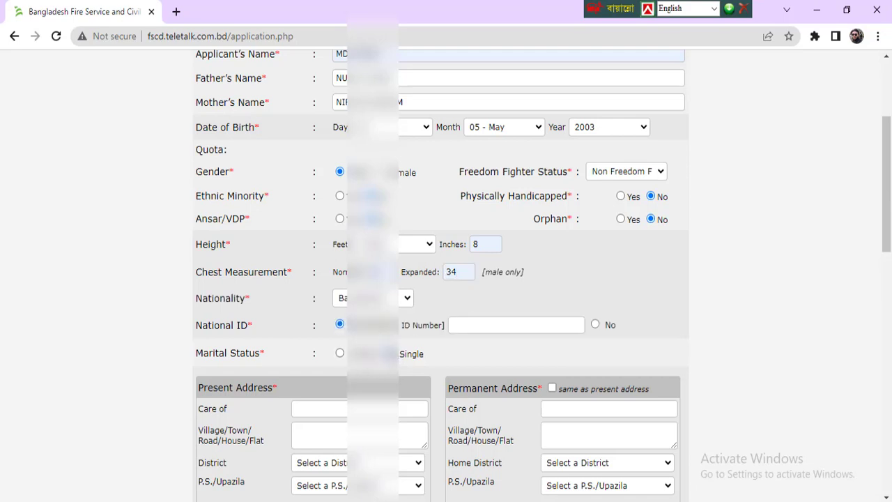
Type the applicant's National ID number into the ID Number field
click(502, 325)
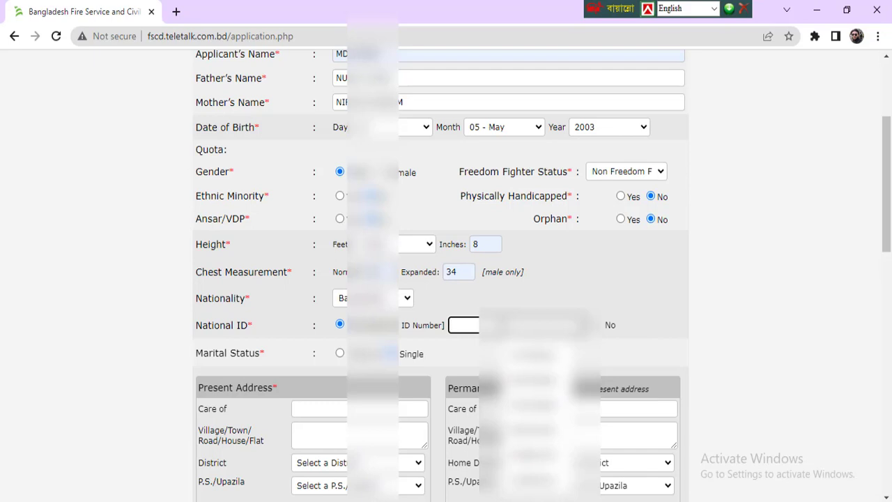
text(69)
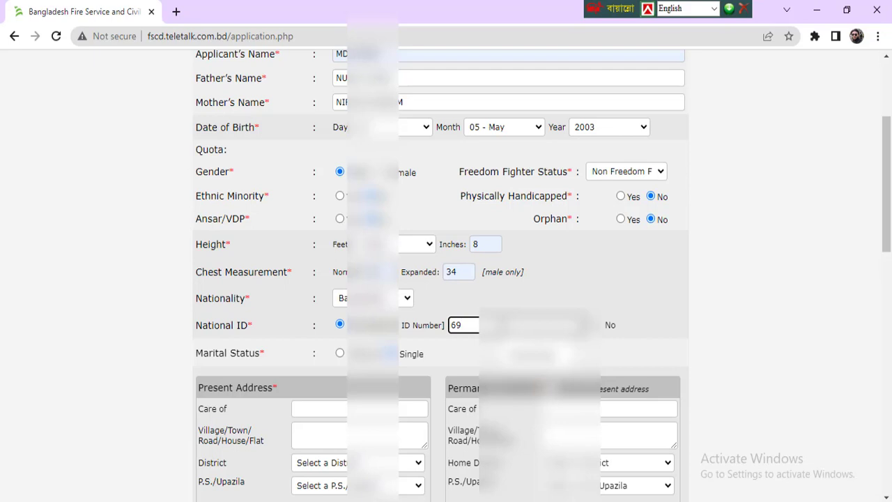
text(109)
scroll(461, 302, down, 1)
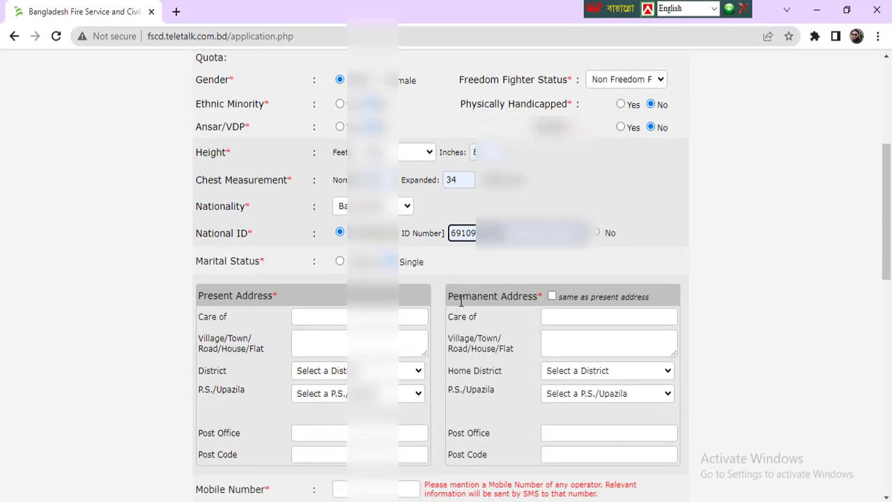
click(460, 260)
scroll(460, 260, down, 1)
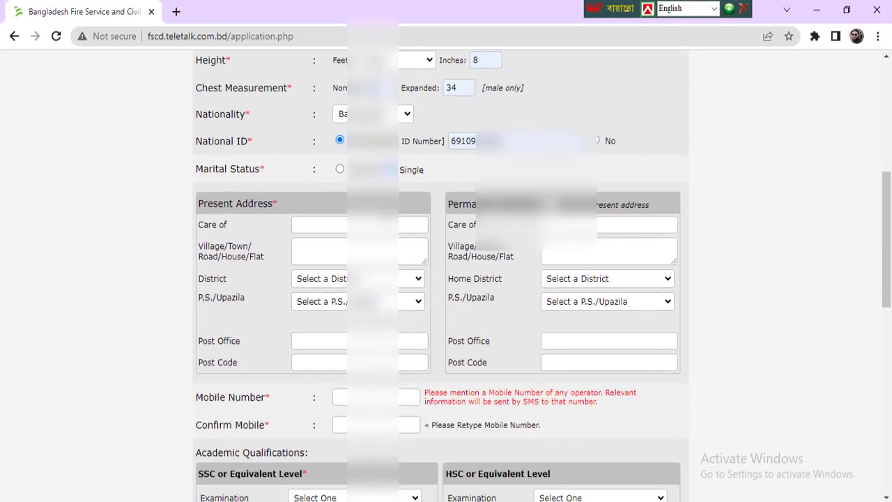
Enter the care-of name and autofill the village, post office and post code
click(359, 225)
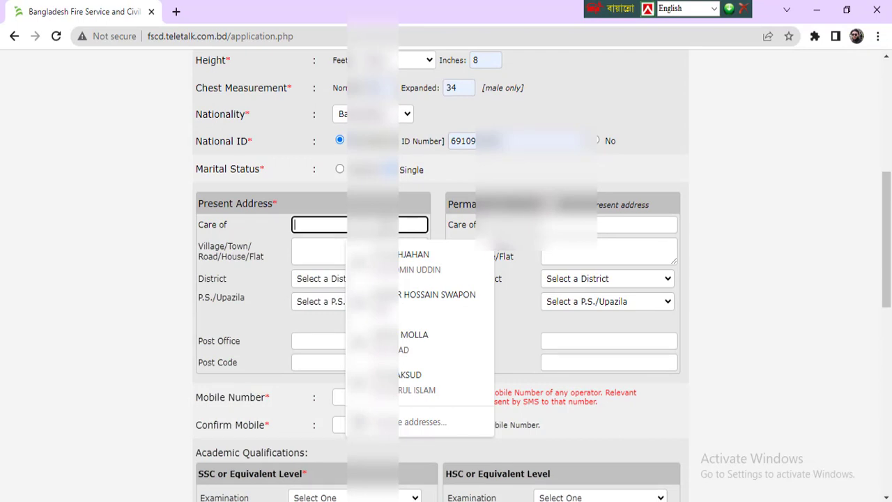
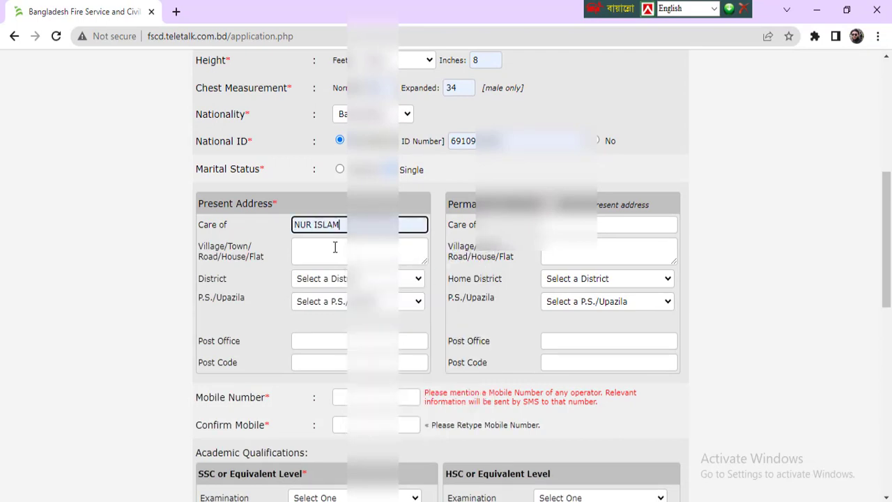
click(334, 247)
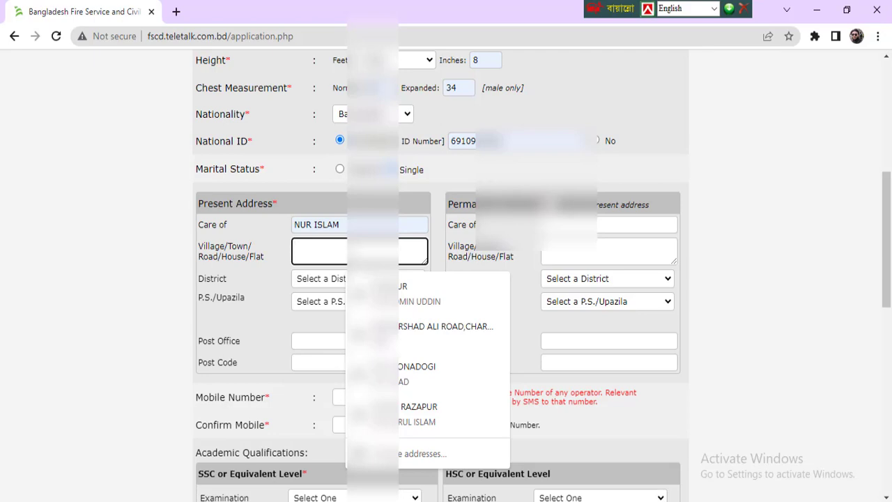
click(443, 383)
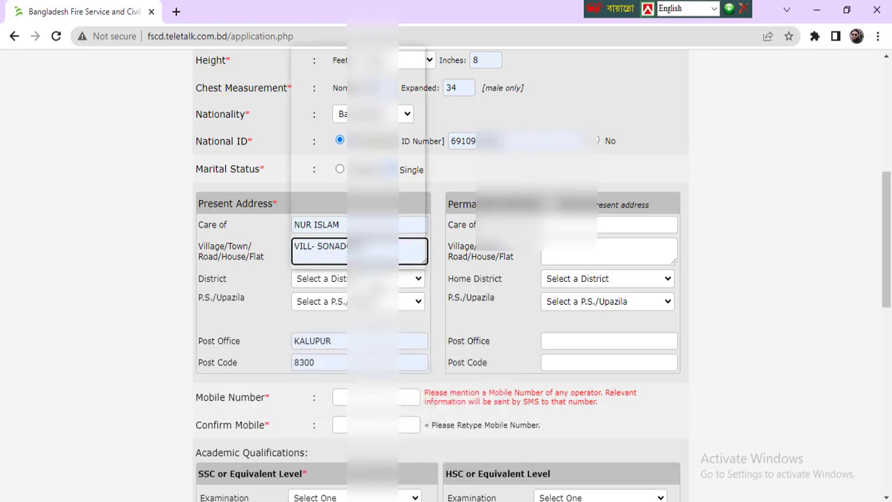
Set district Bhola and upazila Bhola Sadar, and make the permanent address the same
click(400, 278)
click(338, 117)
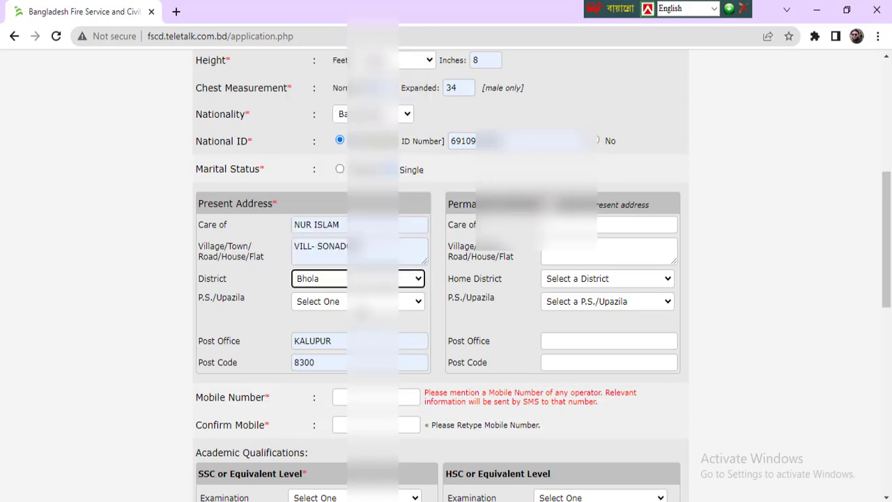
click(366, 303)
click(359, 326)
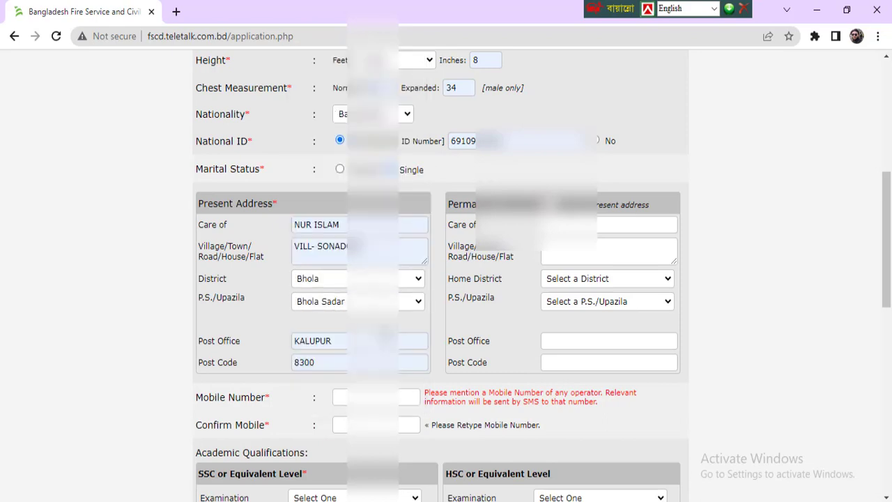
click(225, 232)
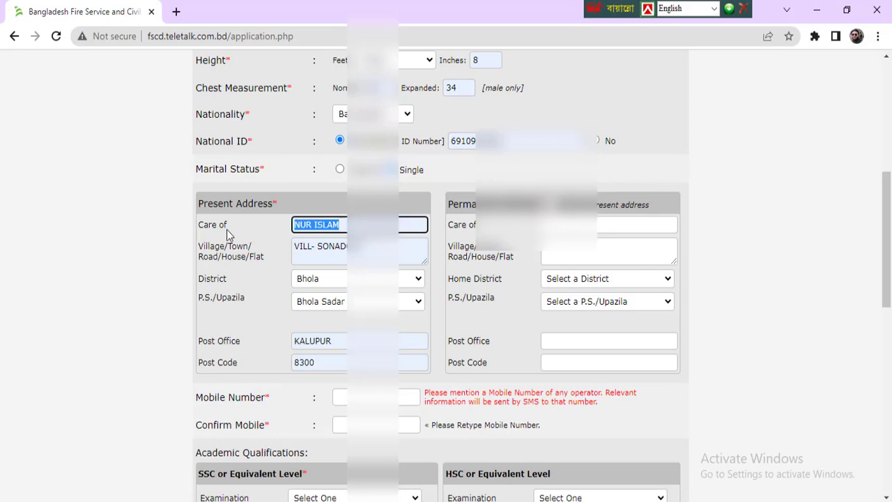
click(283, 261)
click(311, 279)
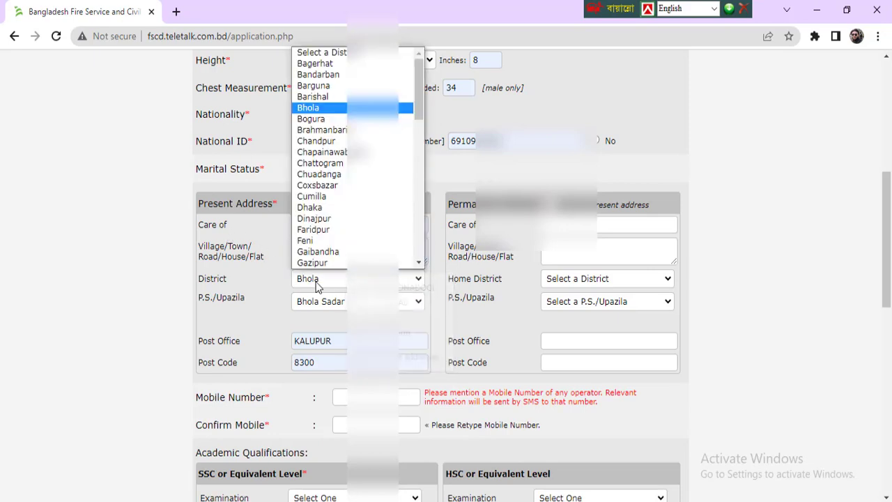
click(298, 321)
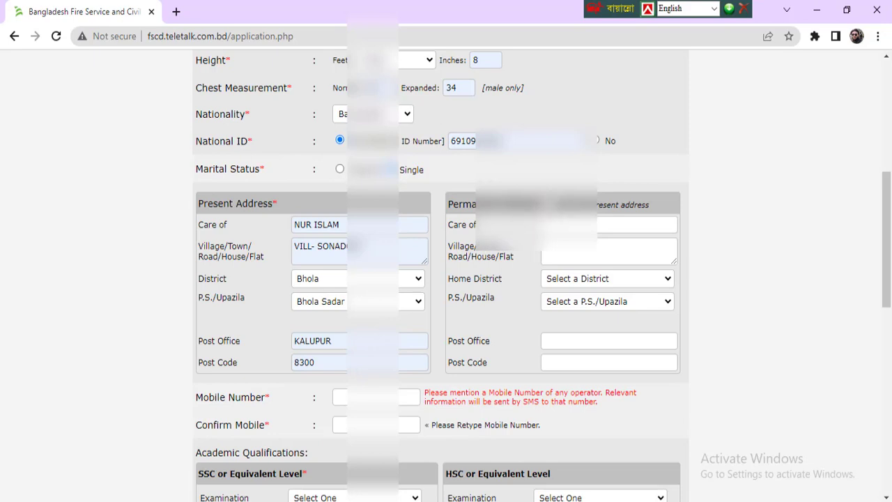
click(552, 203)
Enter the applicant's mobile number in both Mobile Number and Confirm Mobile
scroll(533, 304, down, 3)
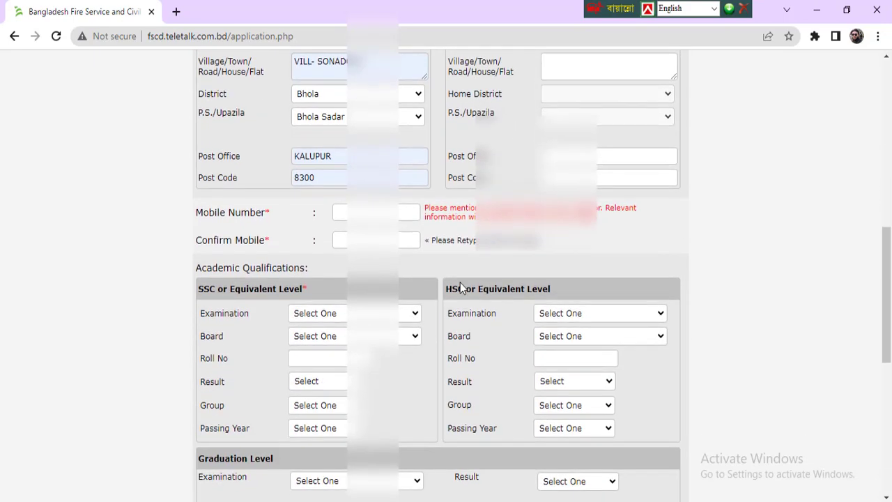
click(369, 212)
text(01)
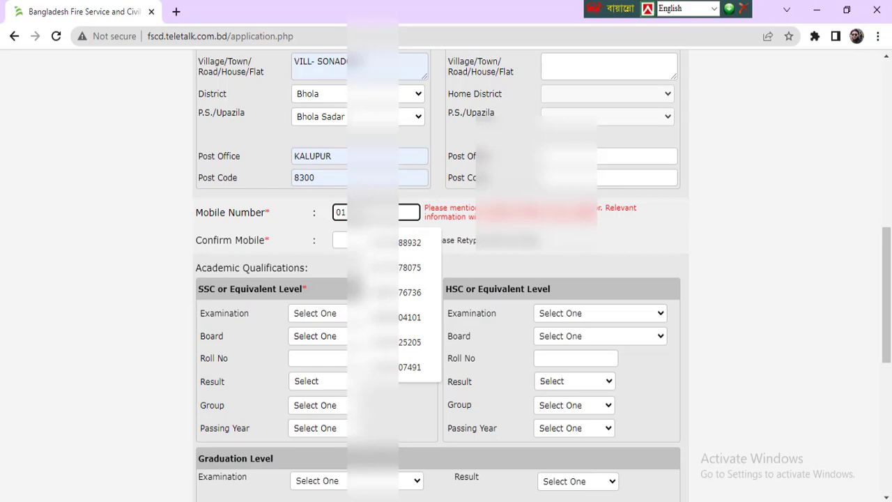
key(BackSpace)
text(17)
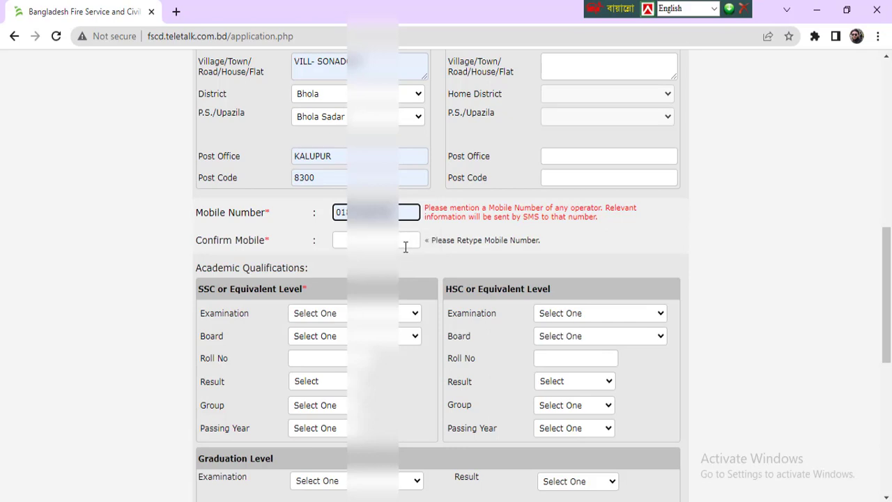
click(403, 241)
text(07)
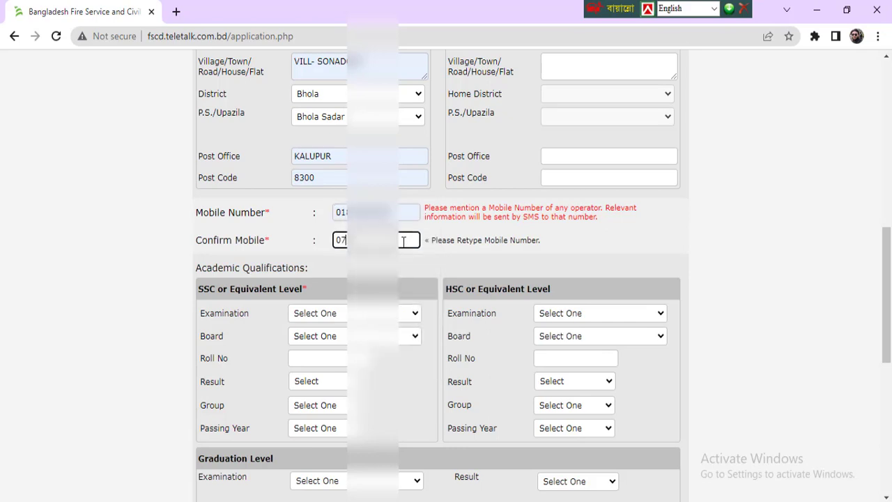
key(BackSpace)
text(1)
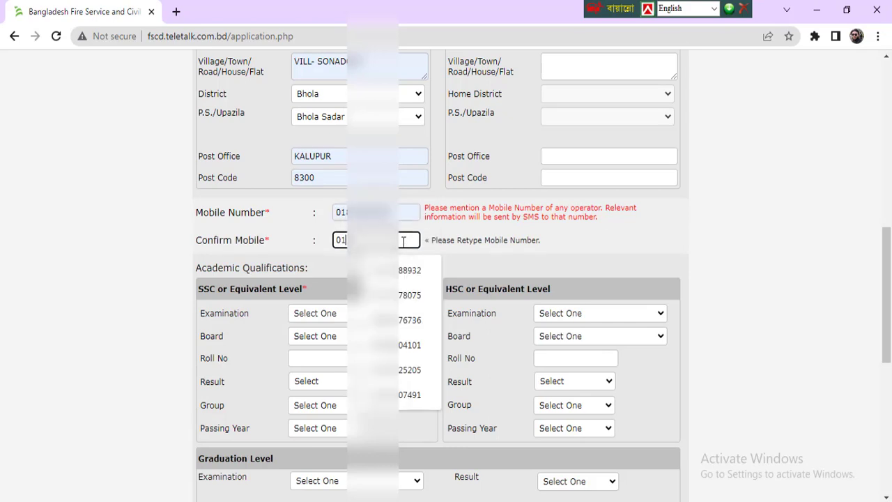
text(7)
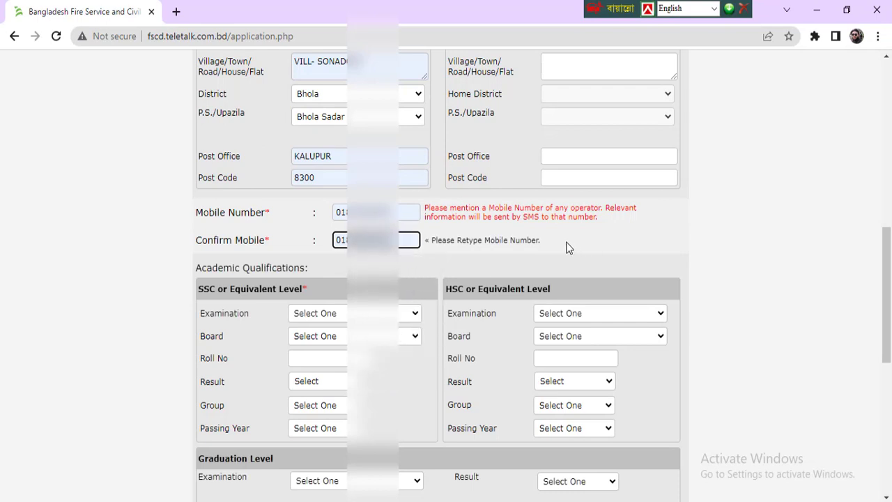
scroll(564, 247, down, 1)
Fill the SSC row: S.S.C, Barisal board, roll number, Business Studies, passing year 2018
click(385, 314)
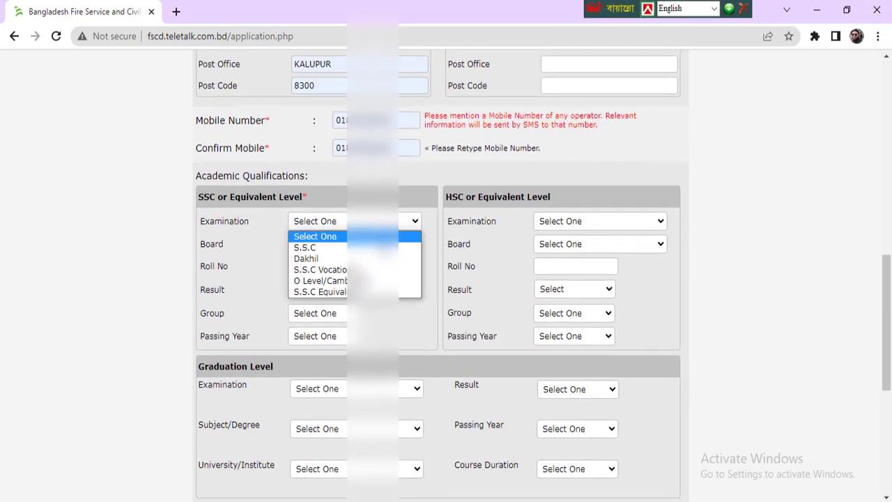
click(376, 248)
click(377, 244)
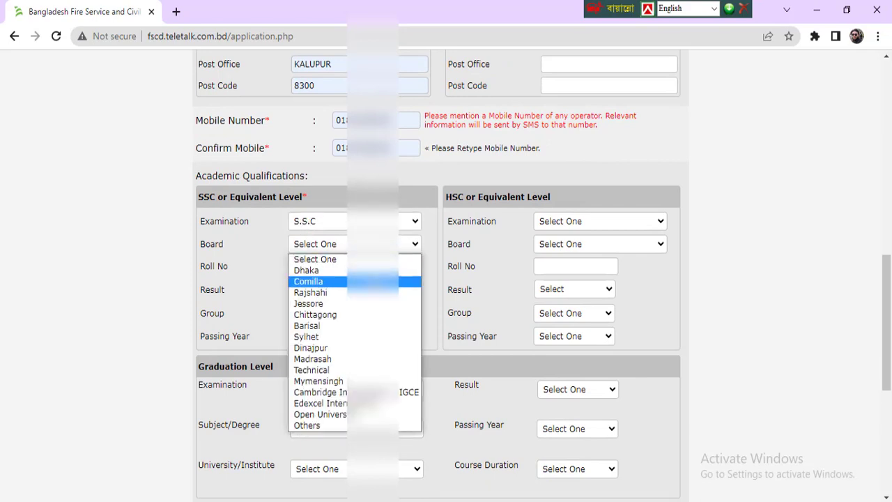
click(363, 326)
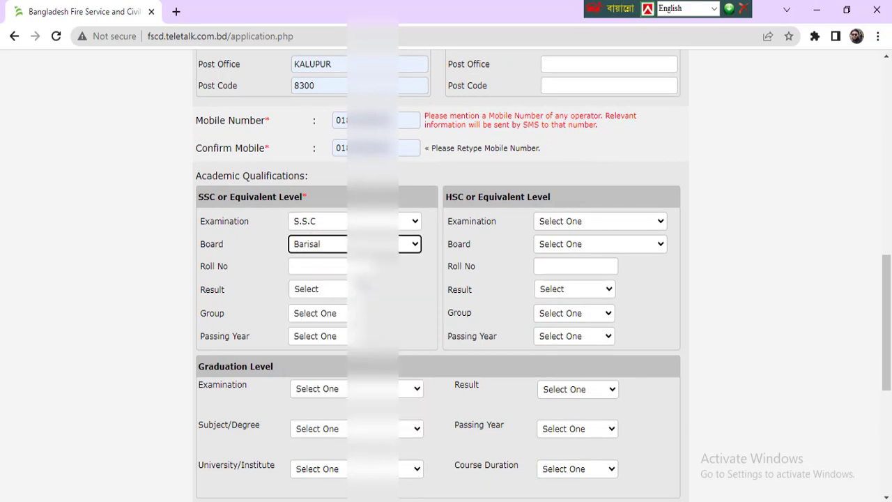
click(355, 266)
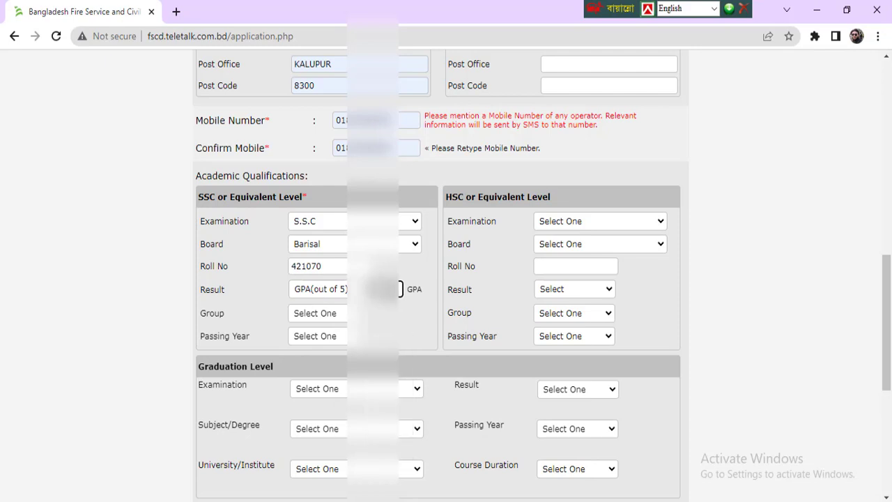
click(343, 314)
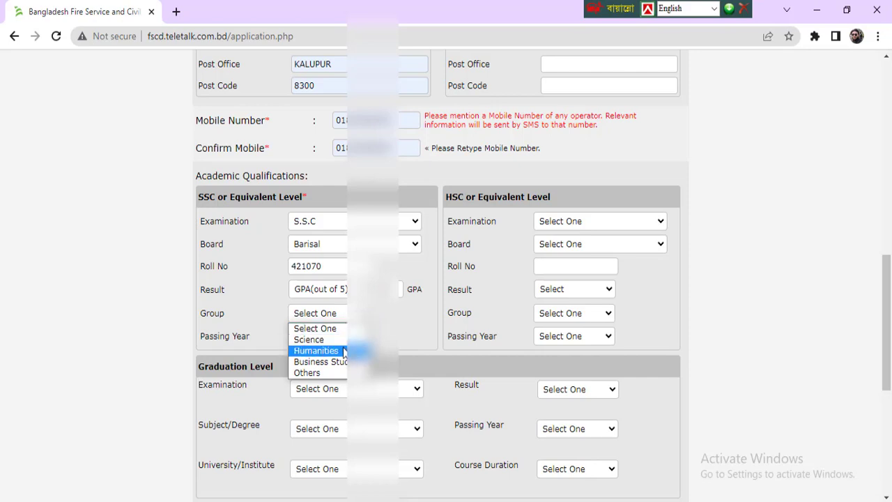
click(342, 361)
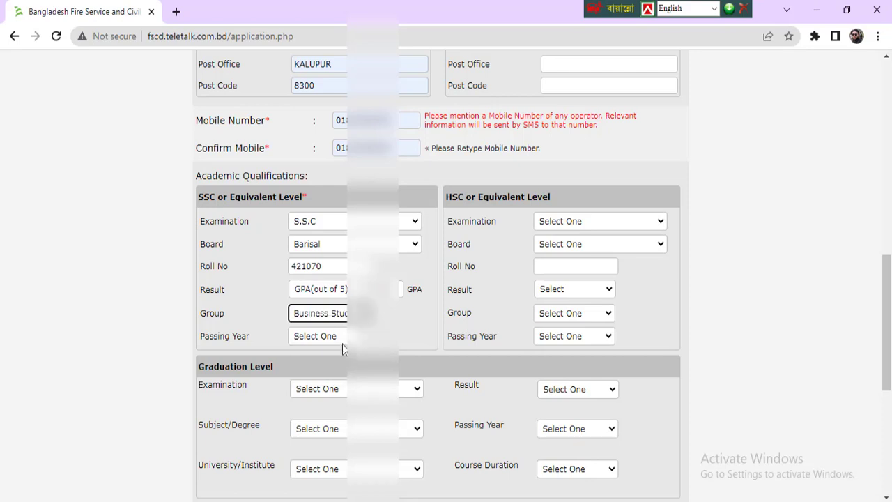
click(340, 336)
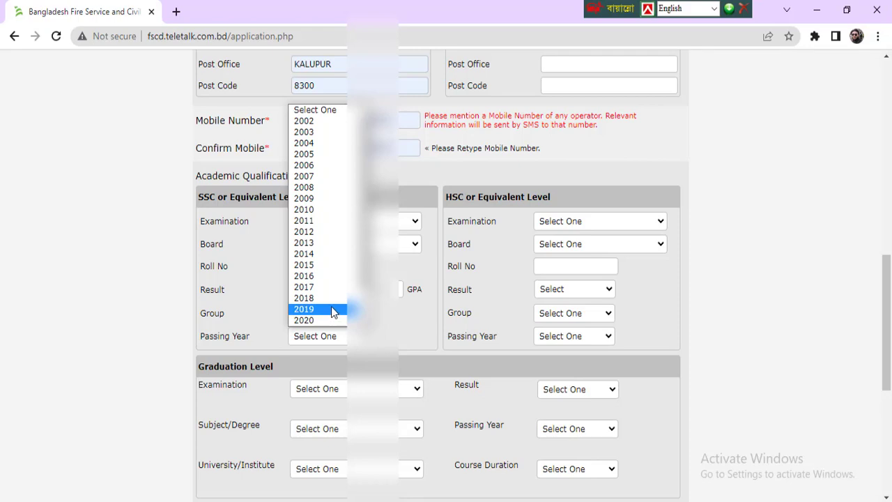
click(329, 298)
click(562, 222)
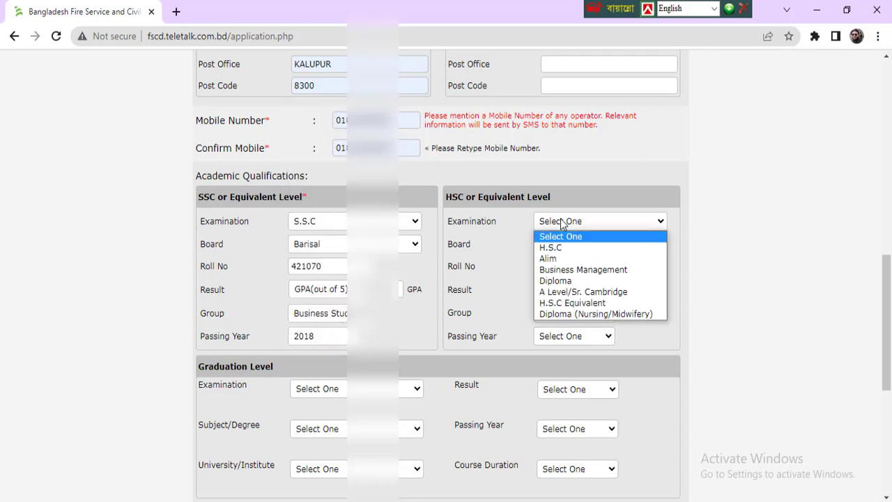
Fill the HSC row: H.S.C, Barisal board, roll number, GPA 3.92 out of 5, Business Studies, 2020
click(564, 247)
click(556, 248)
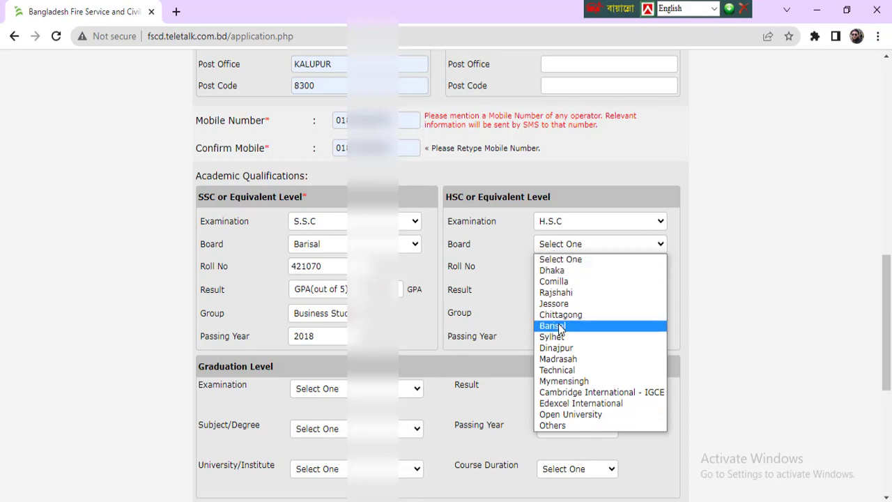
click(562, 325)
click(560, 267)
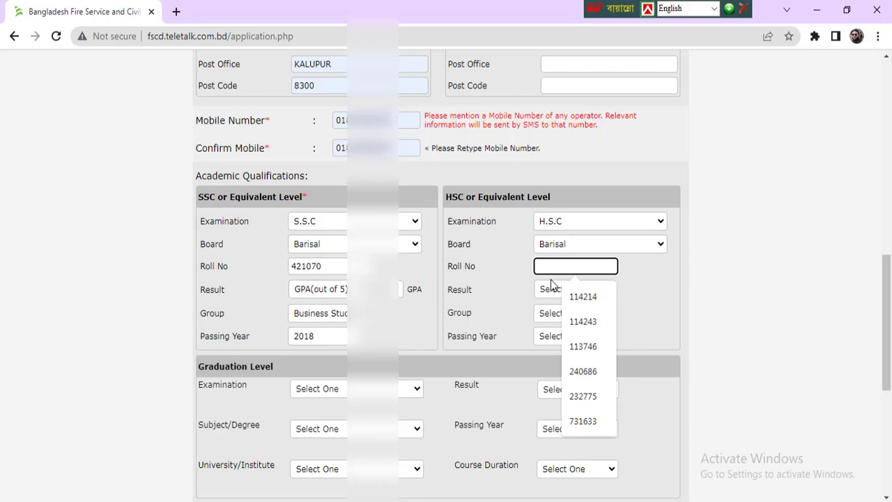
click(556, 288)
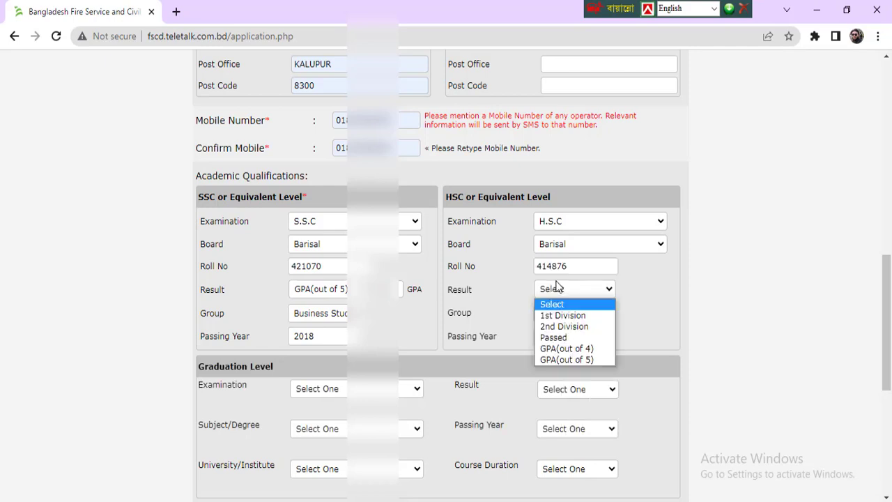
click(586, 359)
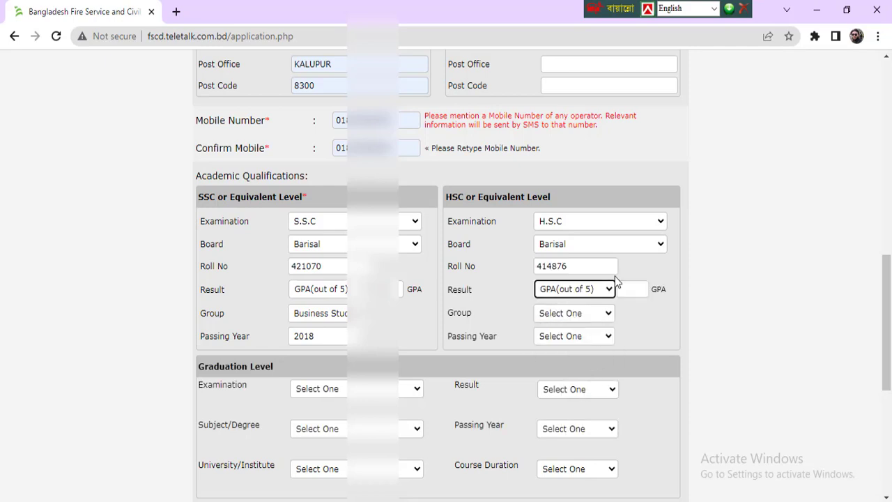
click(629, 288)
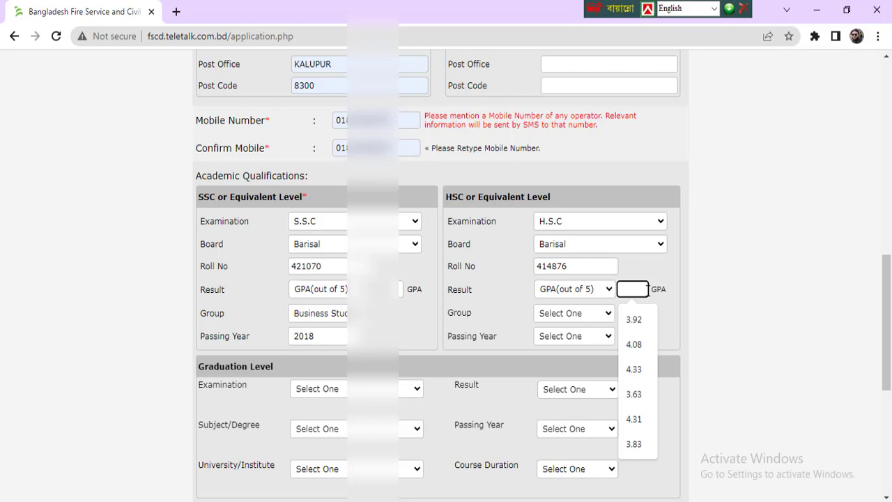
click(634, 320)
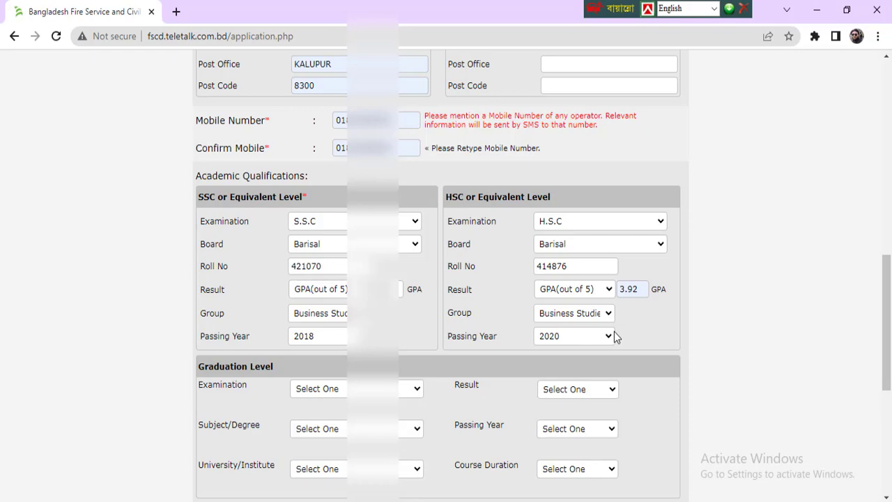
click(608, 336)
scroll(565, 260, down, 1)
Put the captcha code into Validation Code, trimming the leftover link text, and tick the confirmation
scroll(437, 305, down, 3)
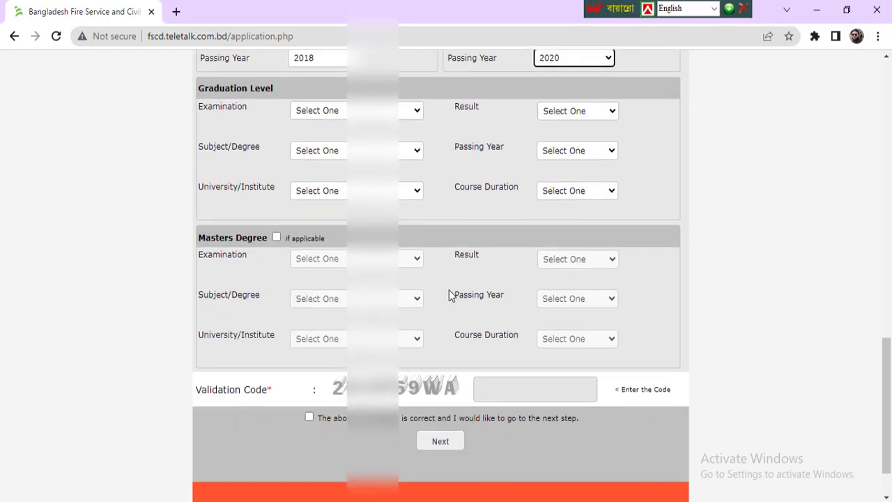
drag(410, 326, 545, 327)
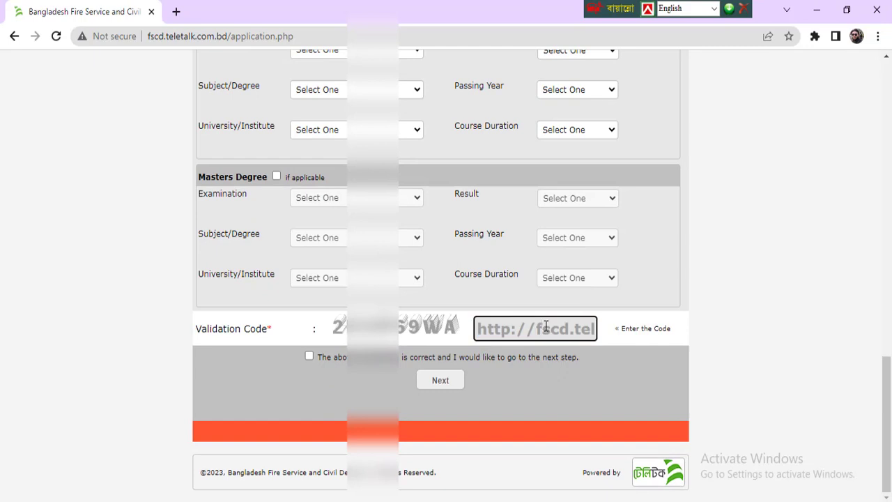
key(Right)
key(Right)
key(Right)
key(Right)
key(Right)
key(Right)
key(Right)
key(Right)
key(Right)
key(Right)
key(Right)
key(Right)
key(Right)
key(Right)
key(Right)
key(Right)
key(Right)
key(Right)
key(Right)
key(Right)
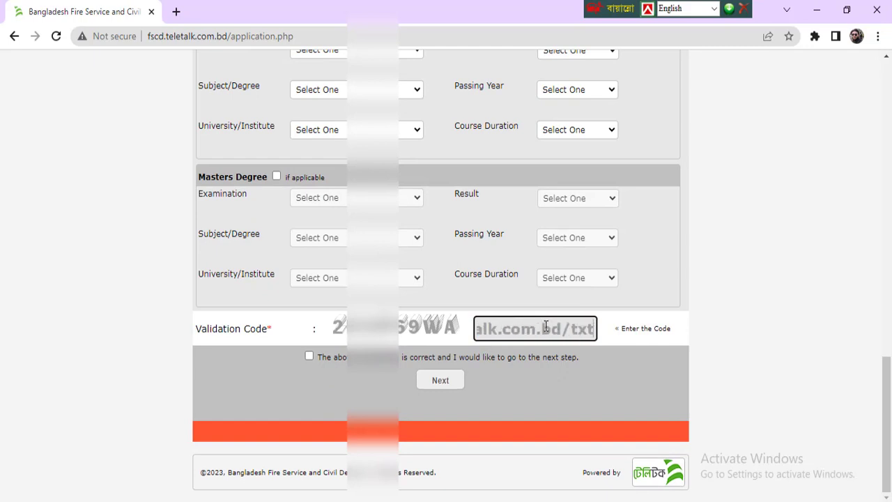
key(Left)
key(Left)
key(Left)
key(Left)
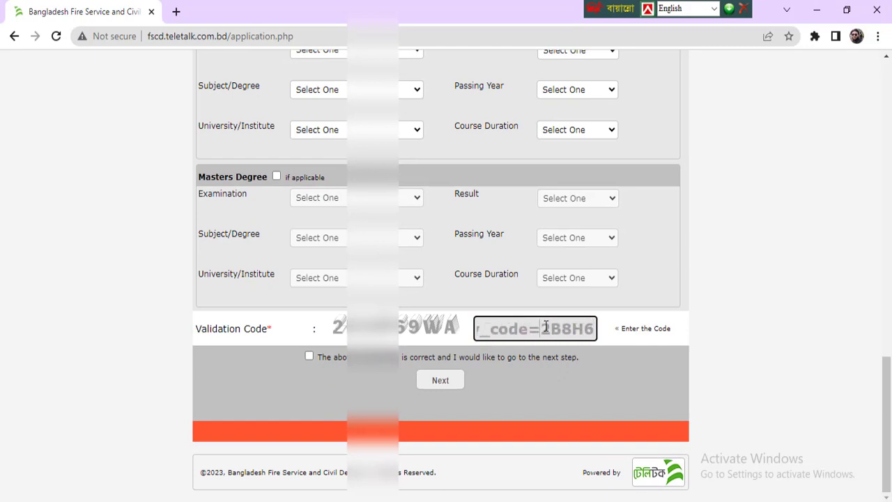
key(BackSpace)
key(BackSpace)
key(BackSpace)
key(BackSpace)
key(BackSpace)
key(BackSpace)
key(BackSpace)
key(BackSpace)
key(BackSpace)
key(BackSpace)
key(BackSpace)
key(BackSpace)
key(BackSpace)
key(BackSpace)
key(BackSpace)
key(BackSpace)
key(BackSpace)
key(BackSpace)
key(BackSpace)
key(BackSpace)
key(BackSpace)
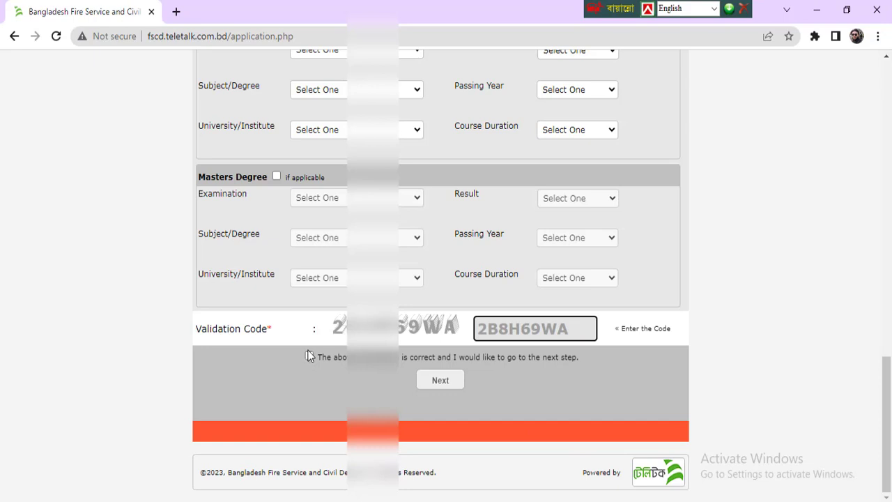
click(309, 357)
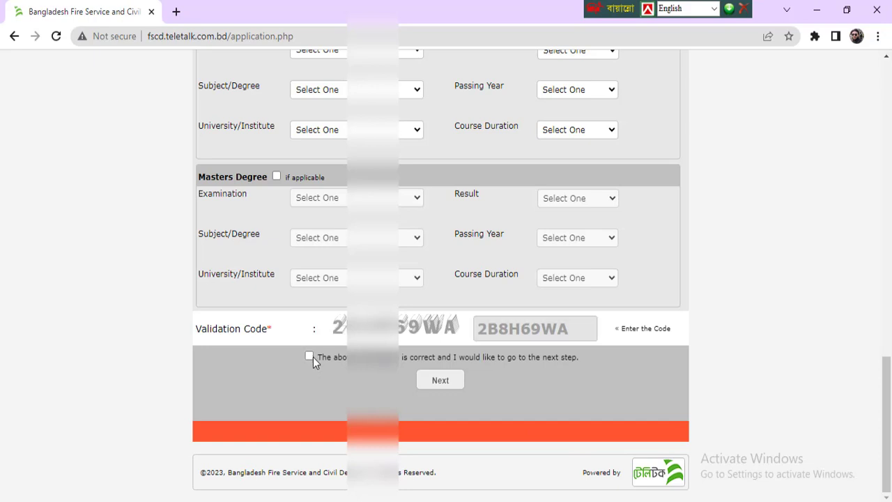
Continue to the Application Preview and begin choosing the applicant photo under Upload Photo & Signature
click(442, 380)
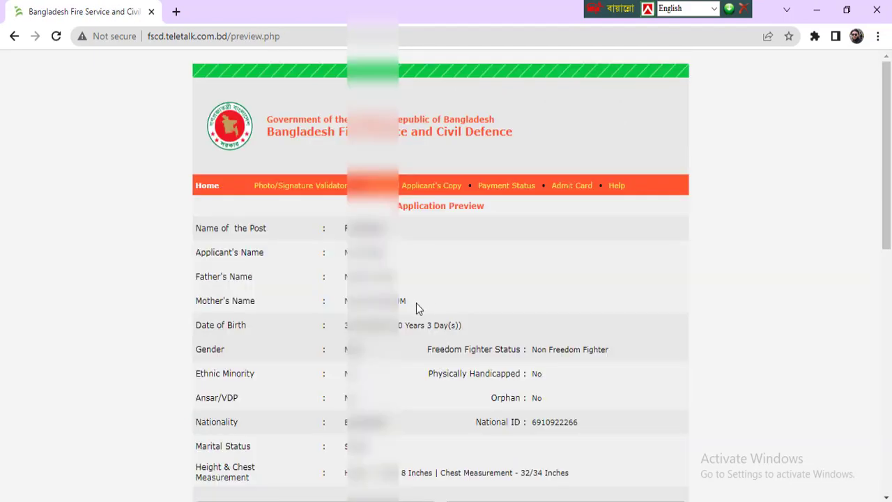
scroll(412, 310, down, 5)
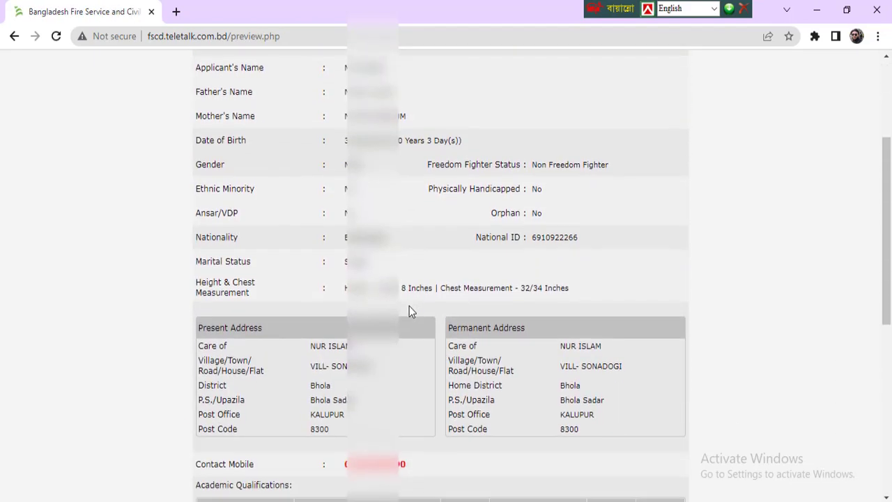
scroll(409, 306, down, 2)
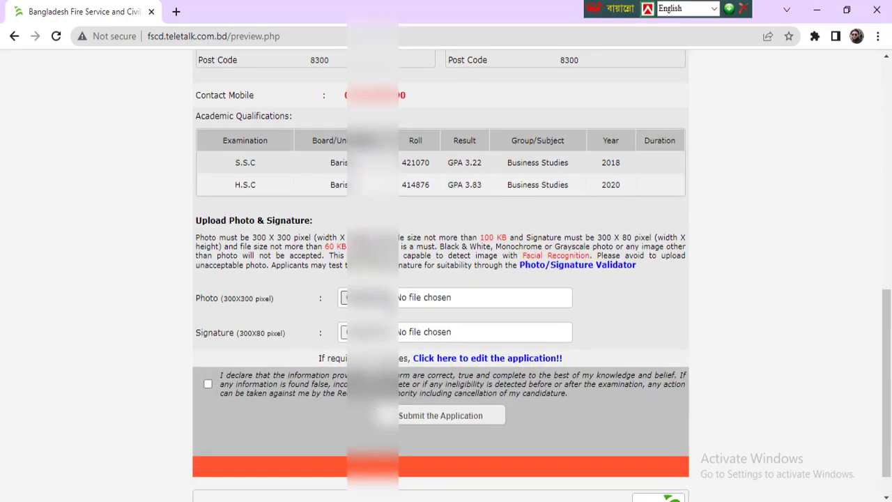
click(344, 297)
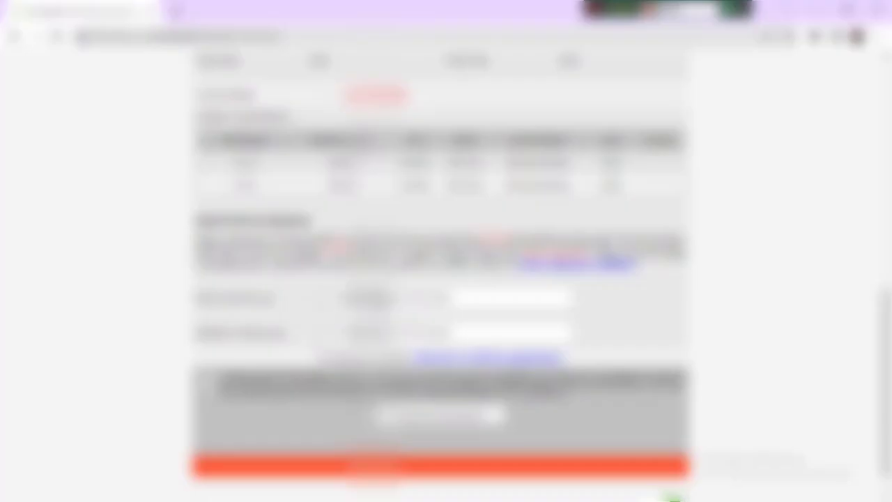
Attach the applicant's photo file to the Photo upload field
click(488, 304)
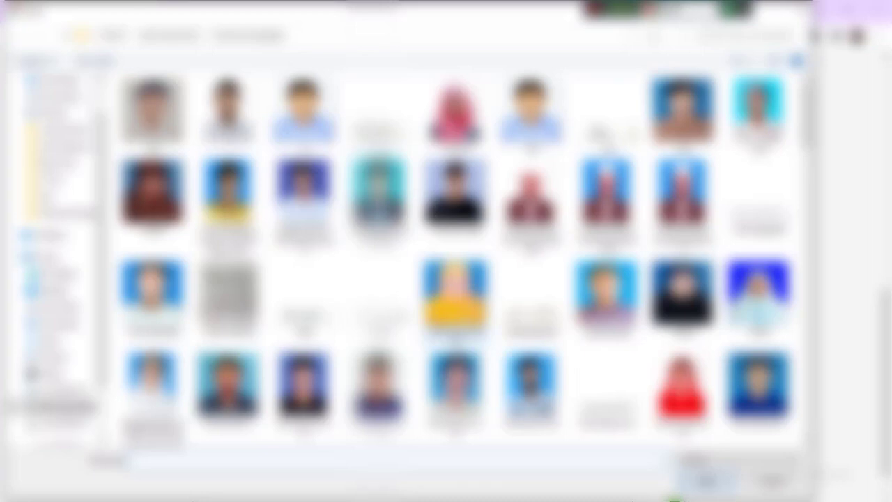
scroll(454, 258, down, 5)
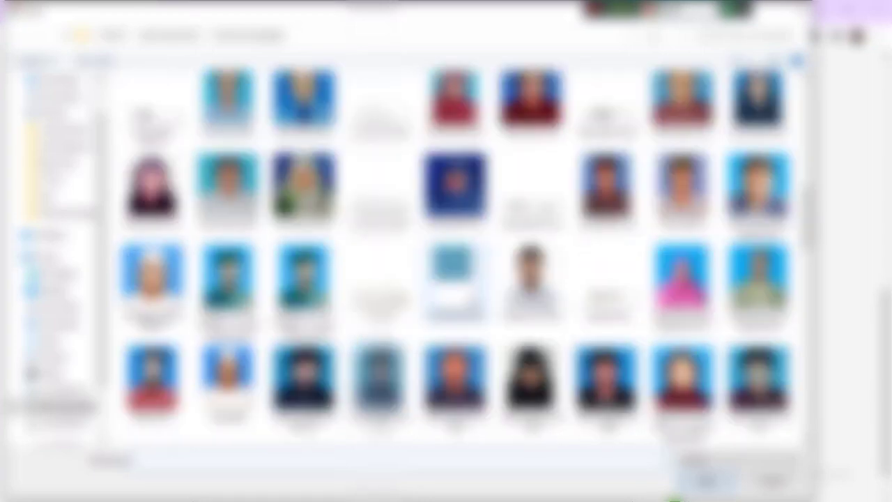
scroll(453, 258, down, 3)
scroll(453, 258, down, 3)
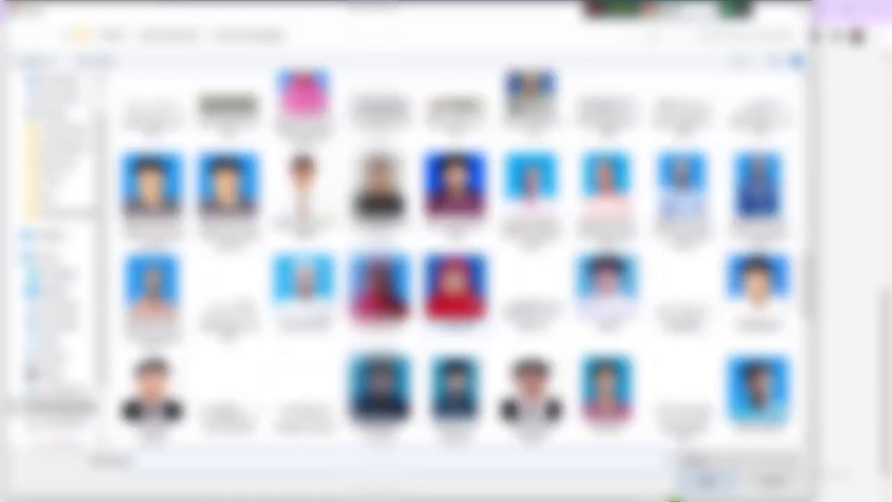
scroll(453, 258, down, 3)
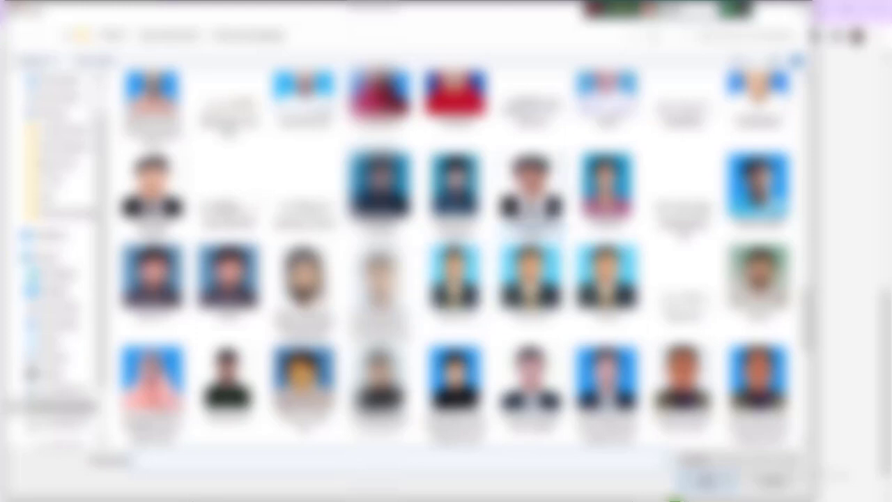
double_click(531, 202)
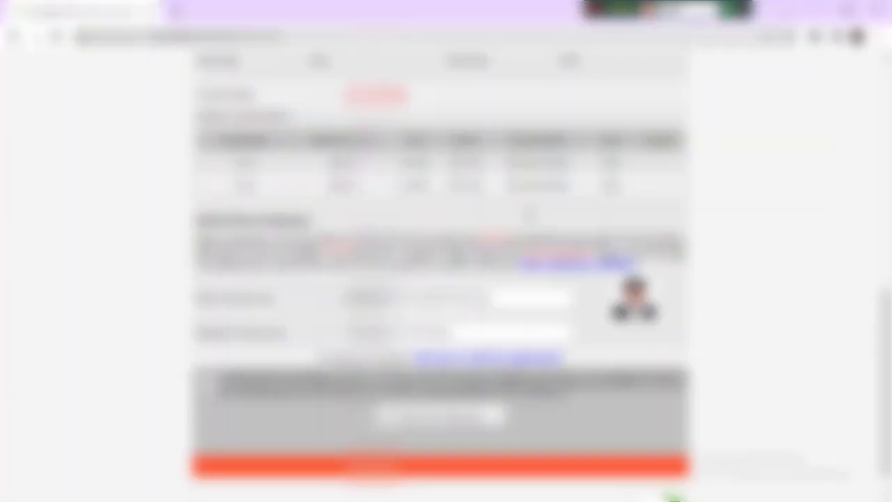
Attach the signature image Document 84_2.jpg to the Signature upload field
click(376, 326)
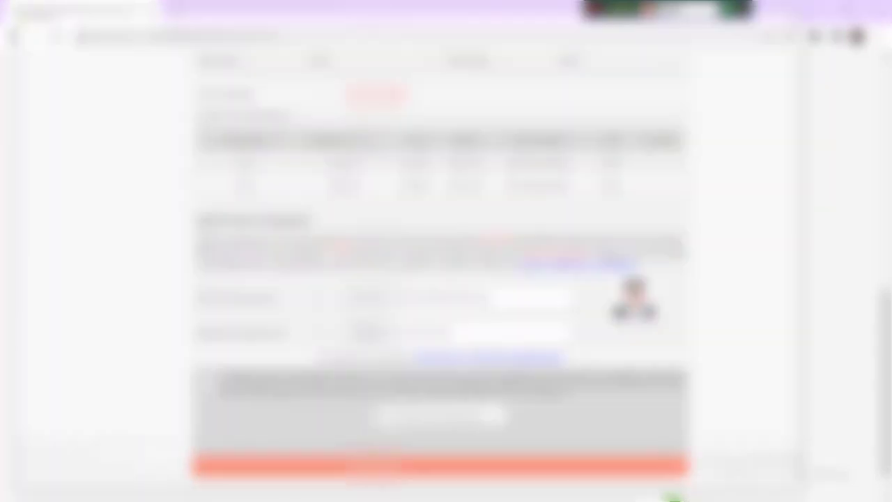
scroll(401, 223, down, 6)
scroll(401, 223, up, 3)
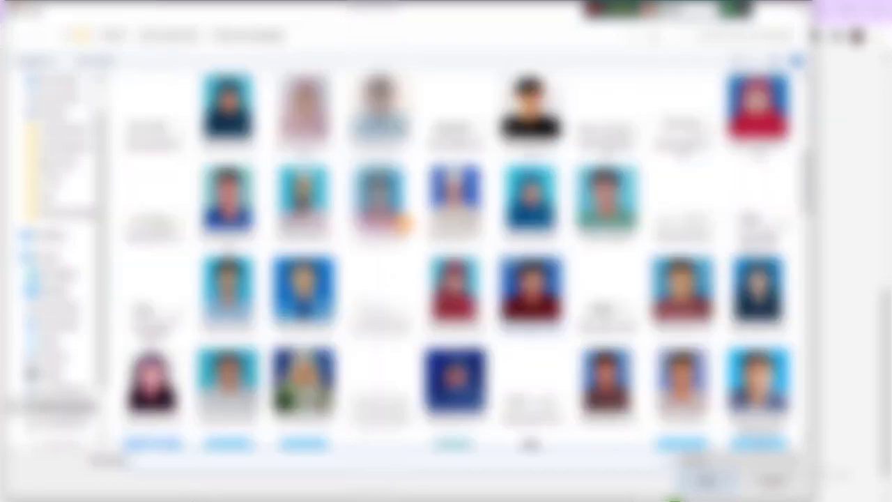
click(679, 209)
double_click(680, 209)
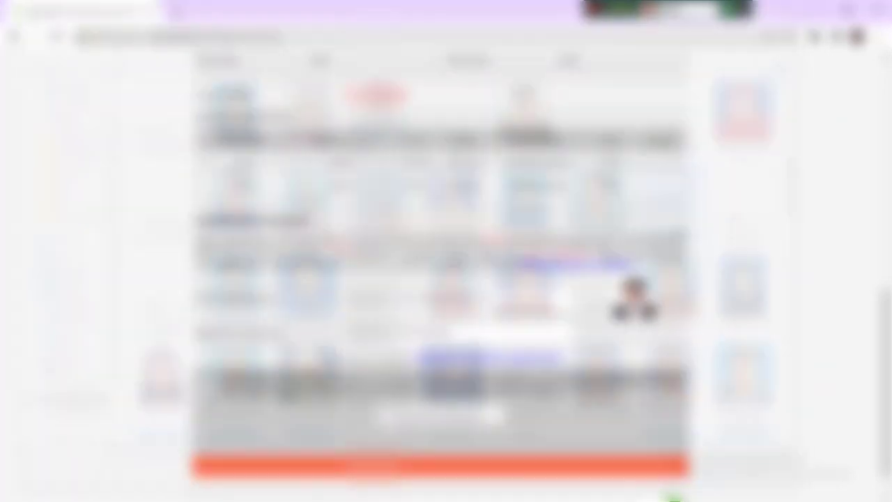
Accept the declaration, submit the application, and download the Applicant's Copy as PDF
click(208, 384)
click(471, 413)
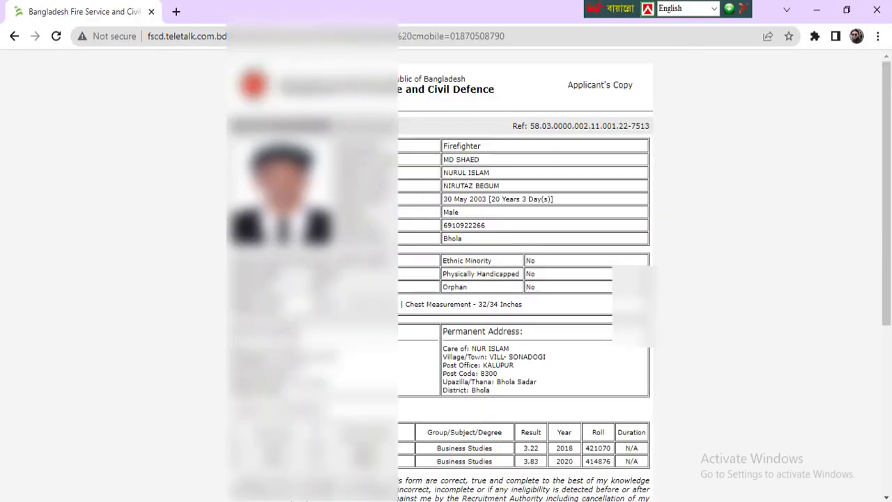
scroll(523, 279, down, 4)
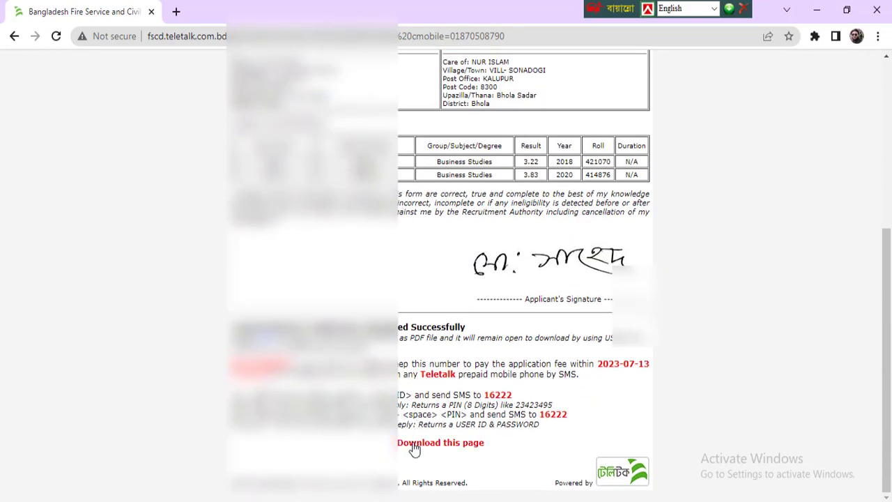
click(430, 443)
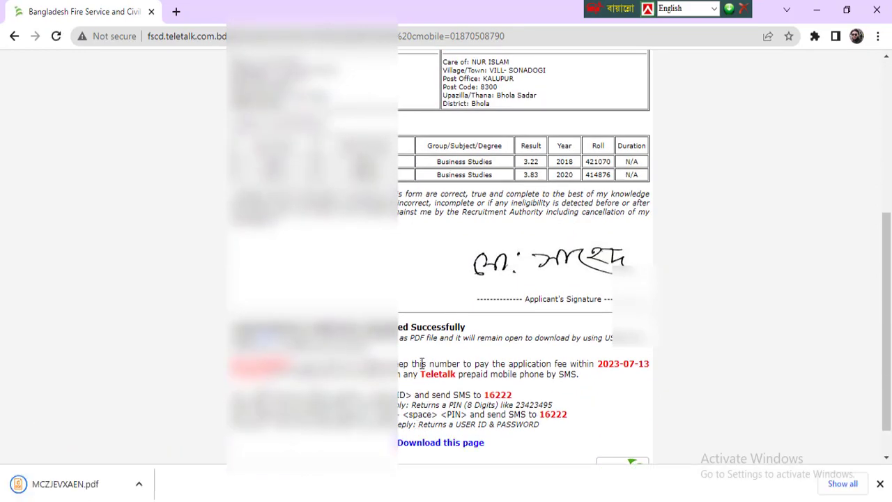
Open the downloaded applicant copy PDF and scroll through it
click(42, 488)
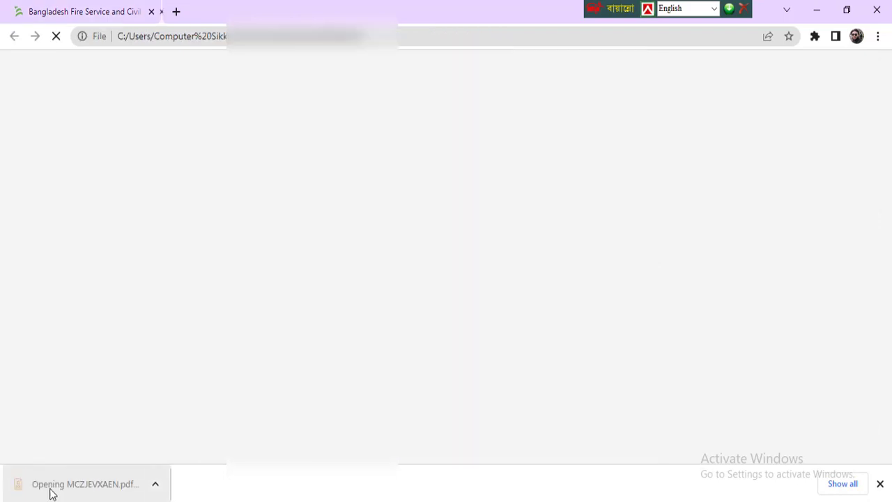
scroll(435, 230, down, 5)
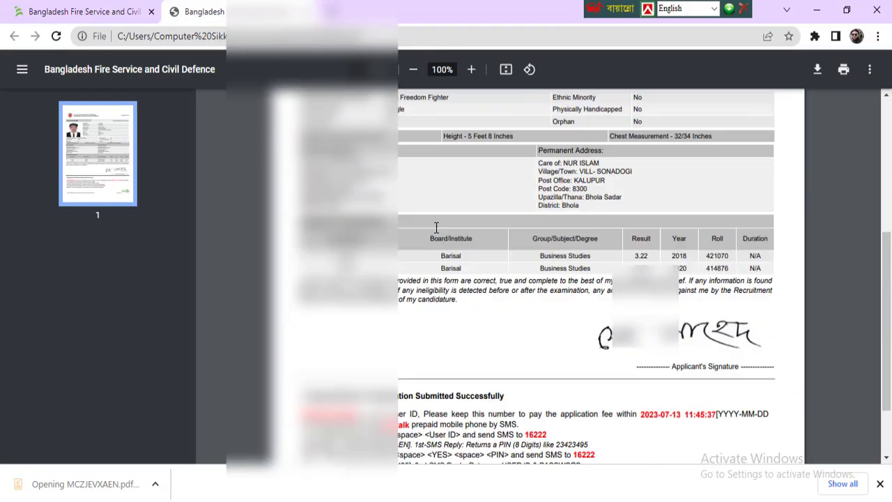
scroll(435, 230, up, 5)
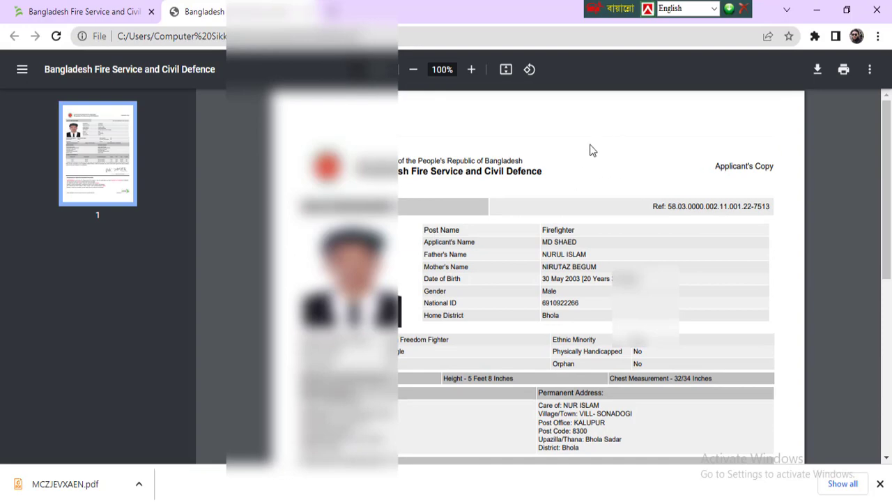
scroll(572, 150, down, 5)
Return to the application confirmation tab and open the phone's Messages app
click(60, 9)
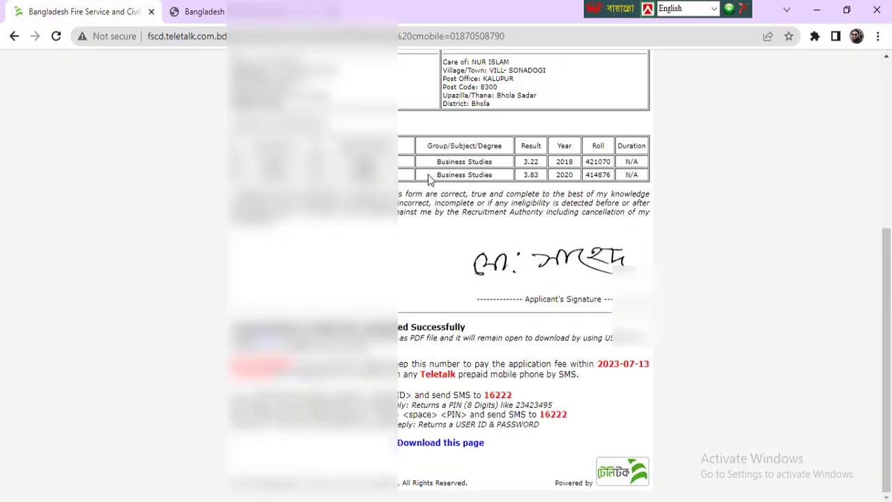
scroll(456, 178, up, 1)
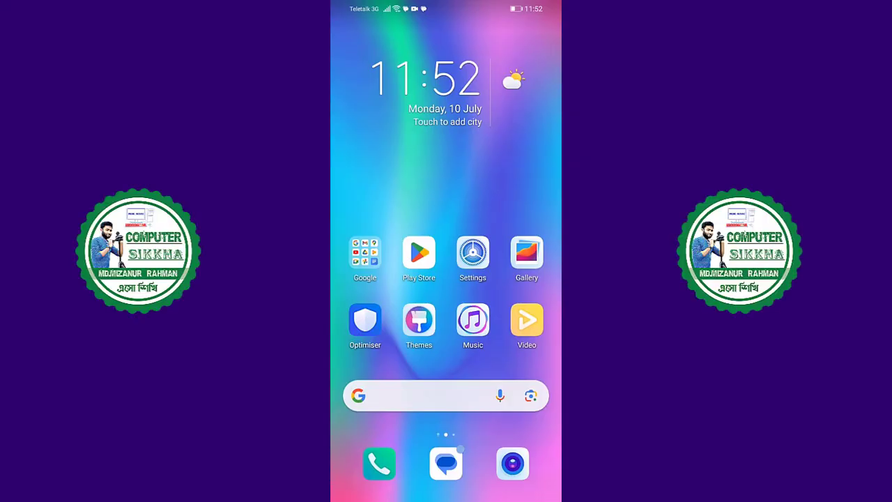
click(446, 462)
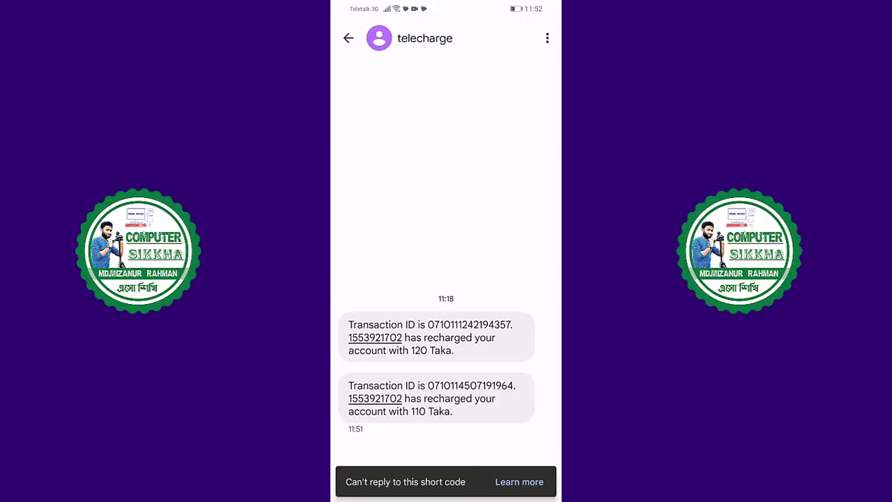
Go back to the conversation list, open the 16222 thread, and select an earlier FSCD message
drag(561, 319, 548, 318)
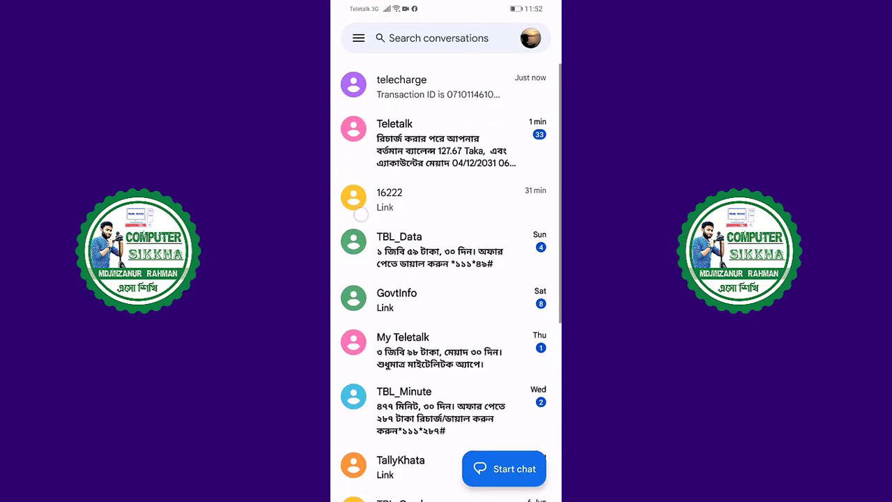
scroll(446, 278, down, 2)
scroll(446, 279, up, 2)
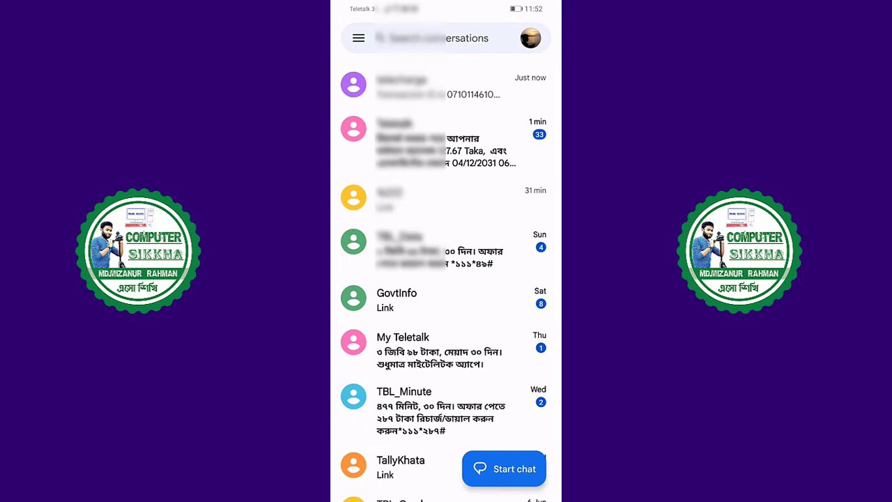
click(446, 199)
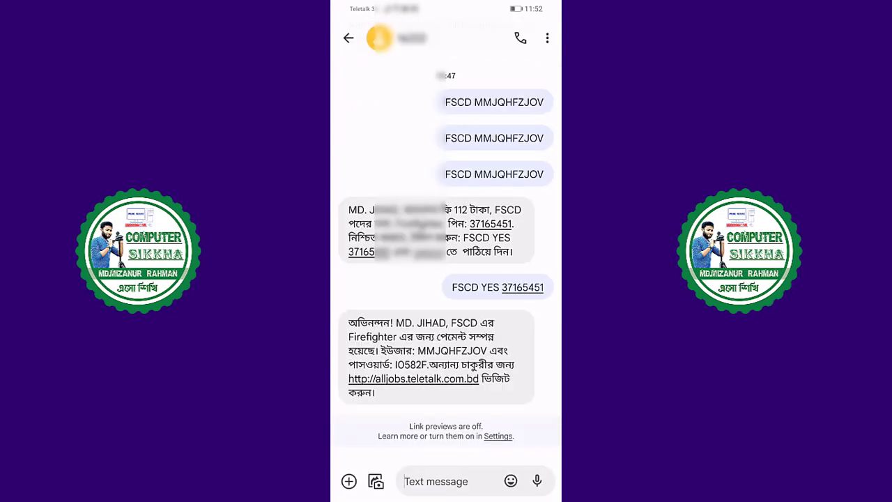
click(494, 175)
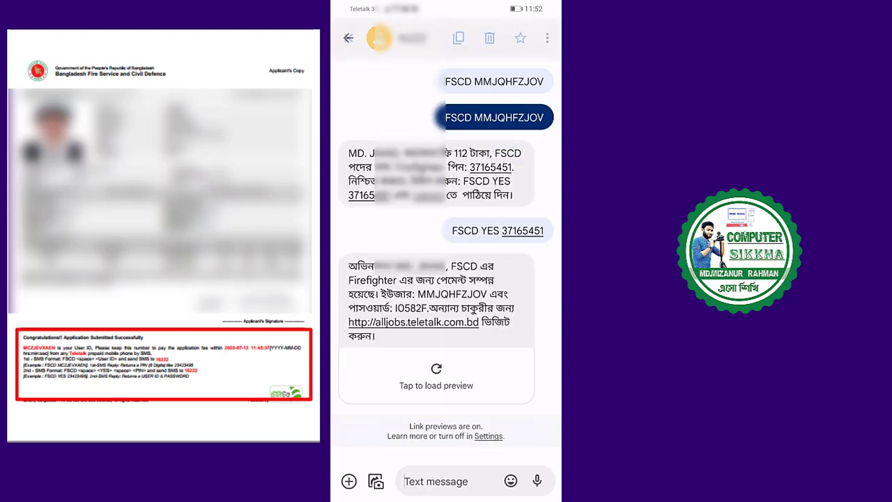
Copy the earlier FSCD message into a new draft and delete its old user ID, leaving FSCD
click(459, 38)
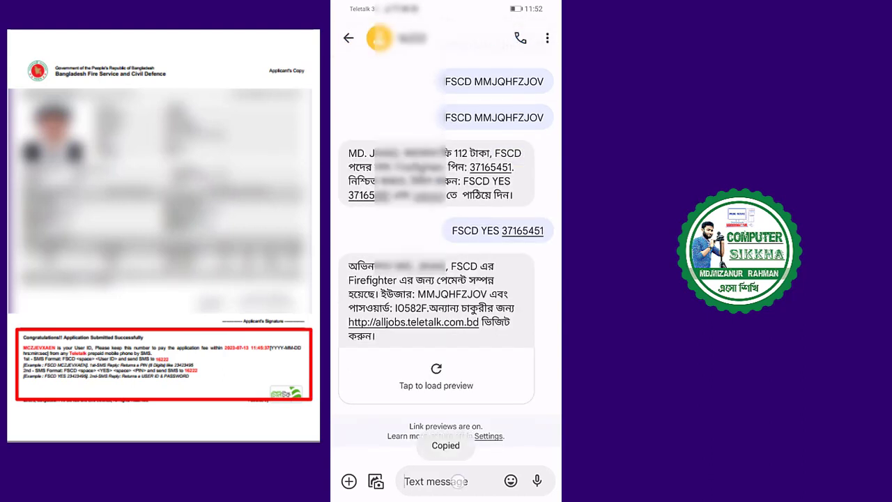
click(405, 481)
click(404, 456)
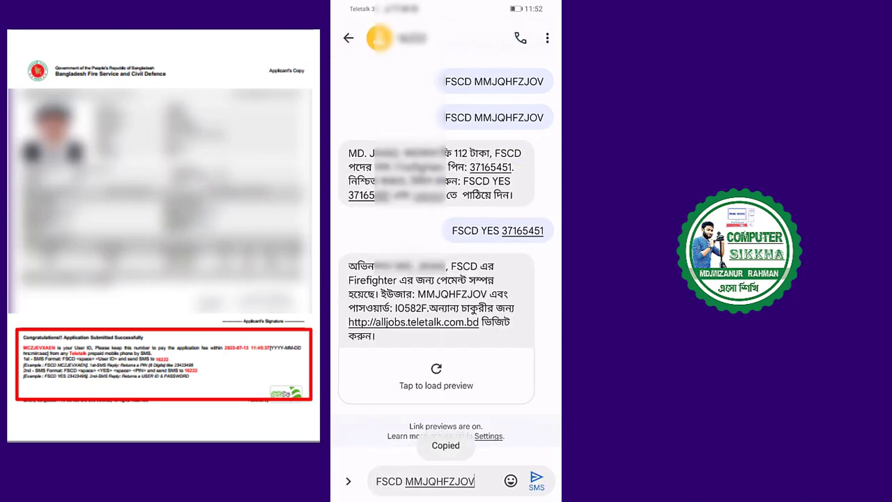
click(488, 480)
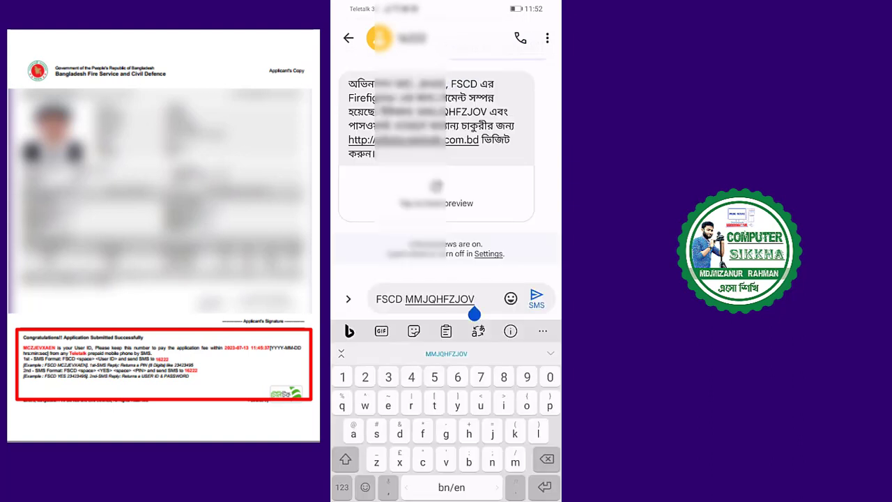
key(BackSpace)
key(BackSpace)
key(BackSpace)
key(BackSpace)
key(BackSpace)
key(BackSpace)
key(BackSpace)
key(BackSpace)
key(BackSpace)
key(BackSpace)
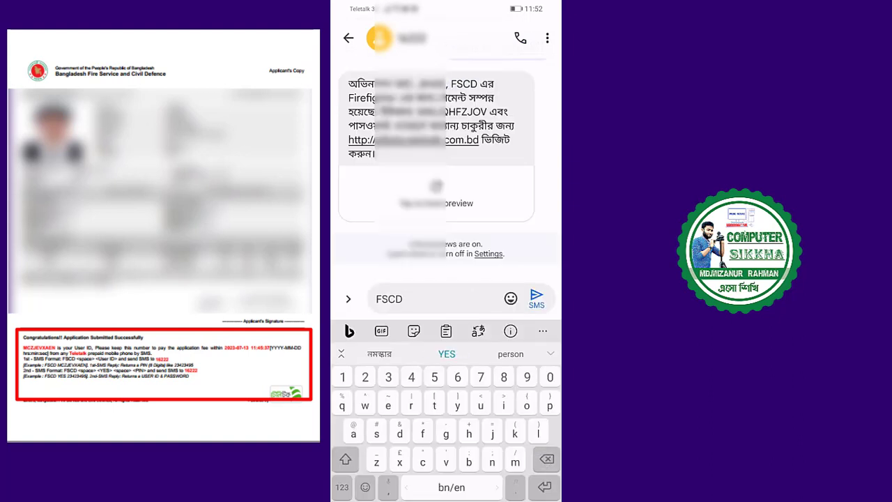
click(346, 458)
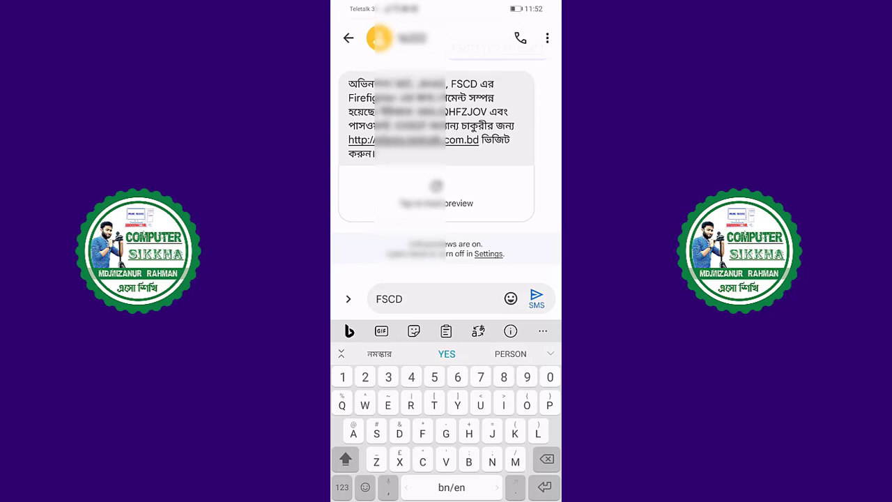
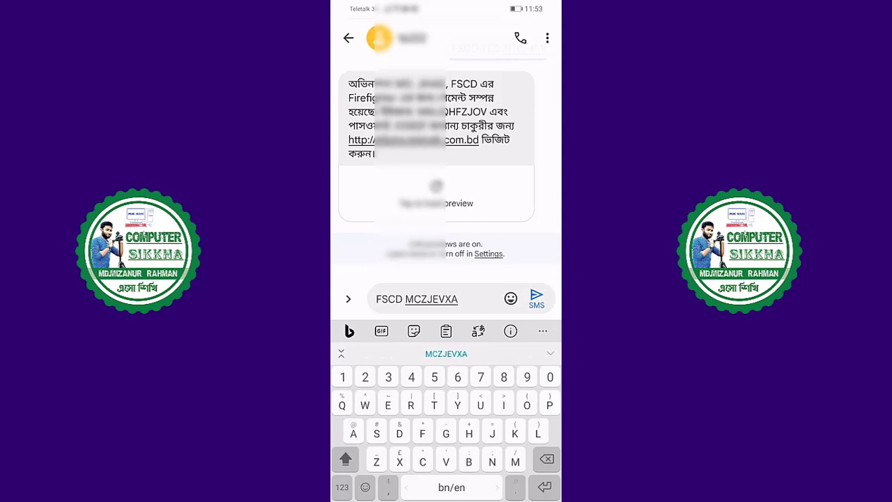
Type the new application's user ID after FSCD and send the SMS to 16222
click(536, 298)
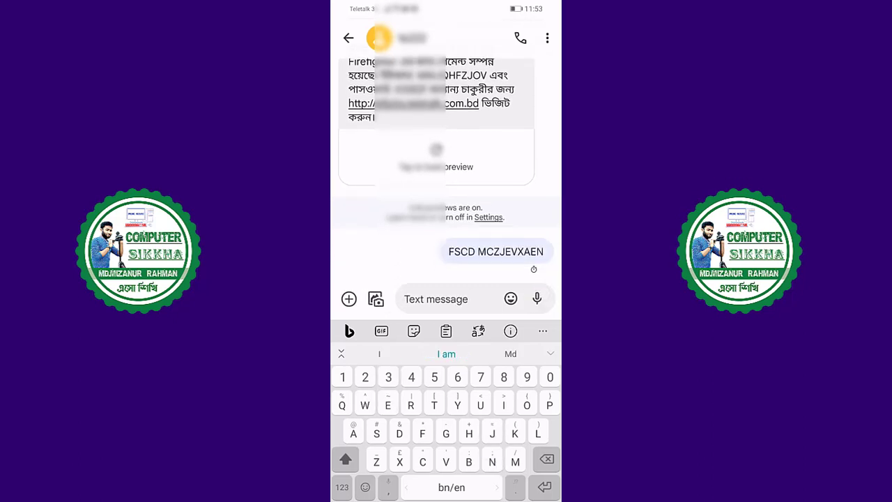